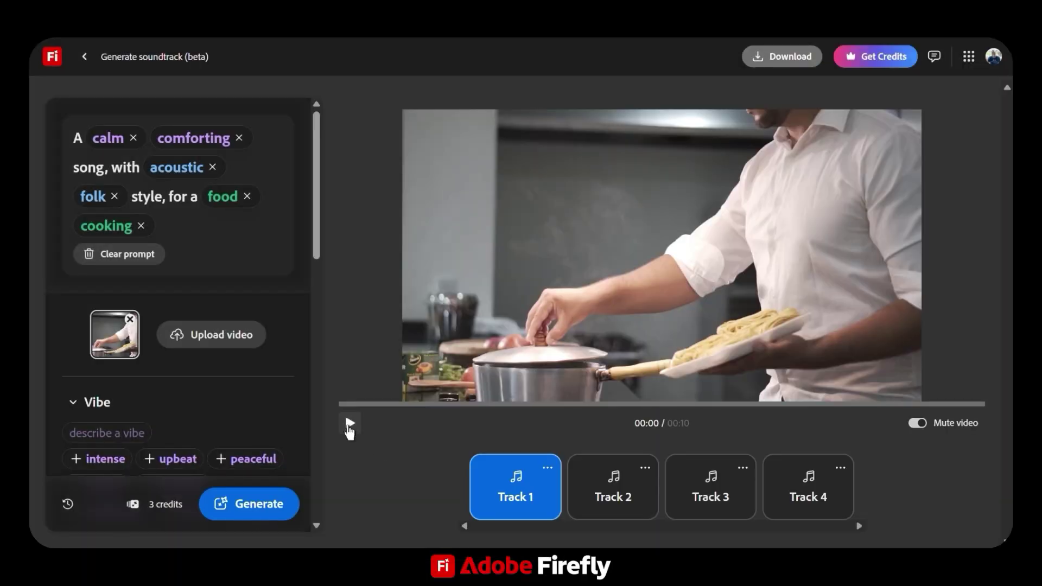
pyautogui.click(350, 425)
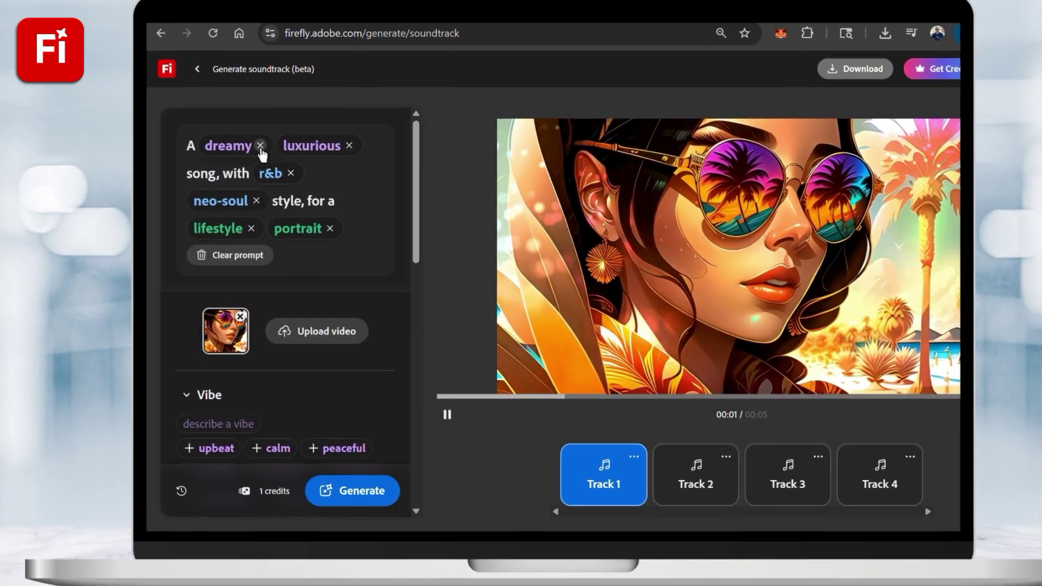
pyautogui.click(261, 142)
pyautogui.moveTo(418, 163); pyautogui.dragTo(418, 214)
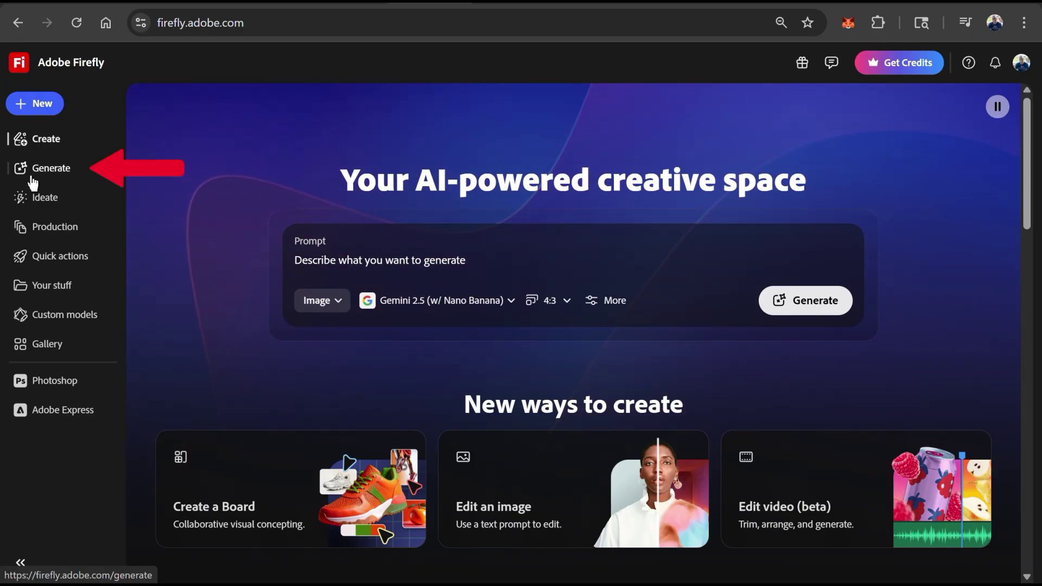
# Open the Generate soundtrack feature from the generation features.
pyautogui.click(56, 178)
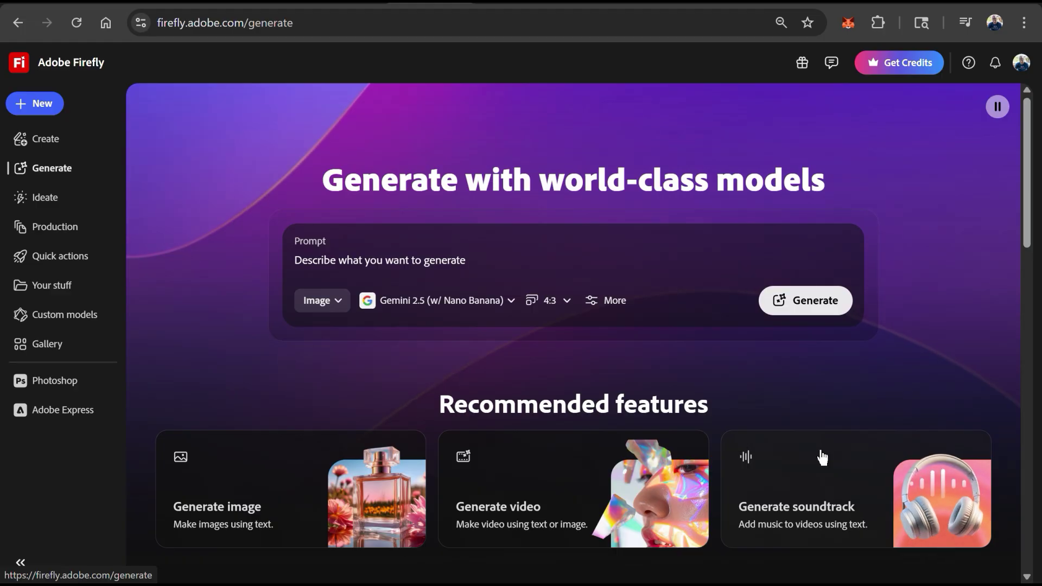
pyautogui.scroll(-1, 822, 456)
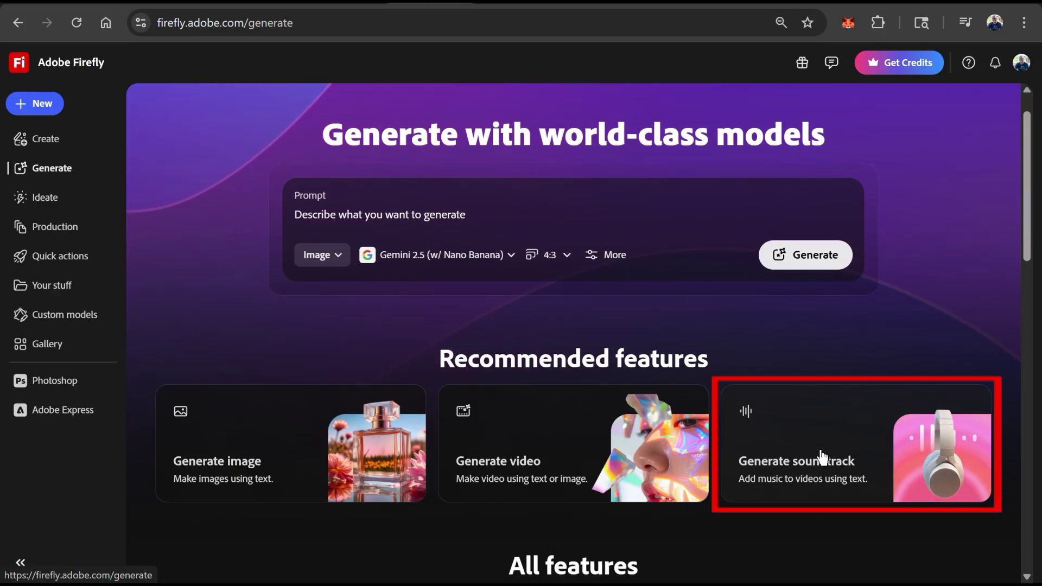
pyautogui.click(867, 450)
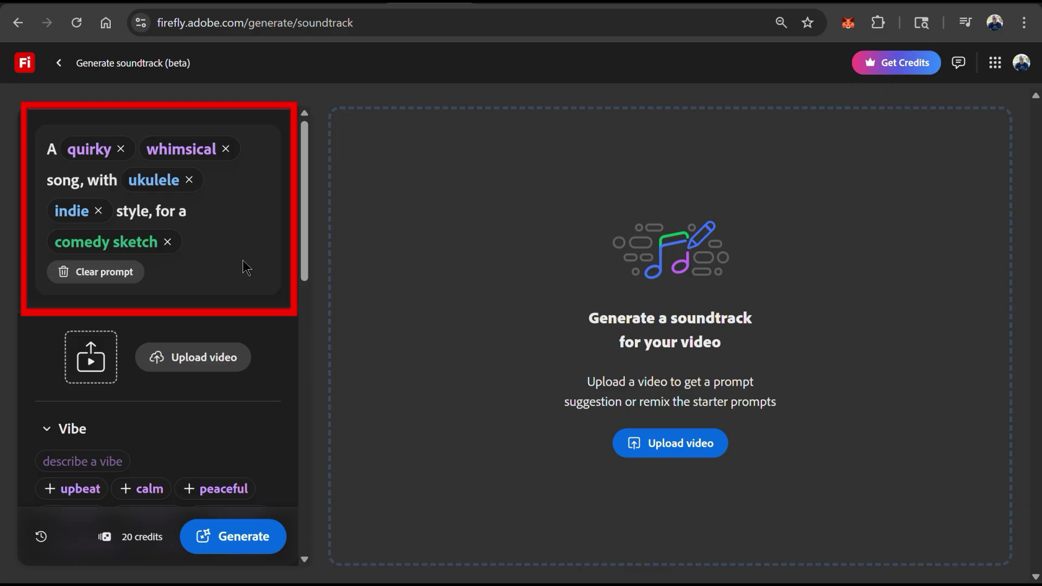
# Upload the Explorer video file as the source for the soundtrack.
pyautogui.scroll(-2, 243, 260)
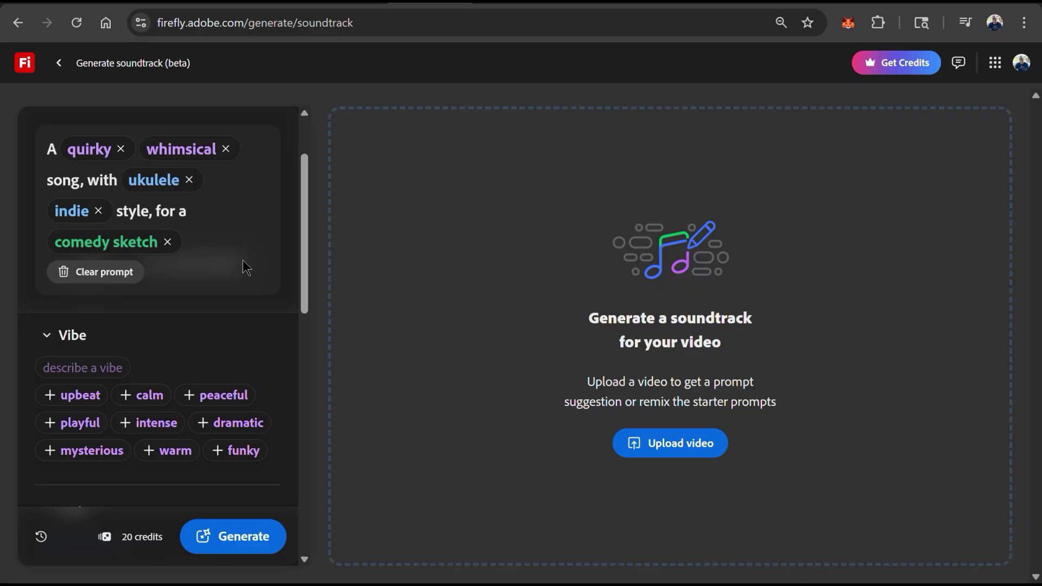
pyautogui.scroll(2, 266, 312)
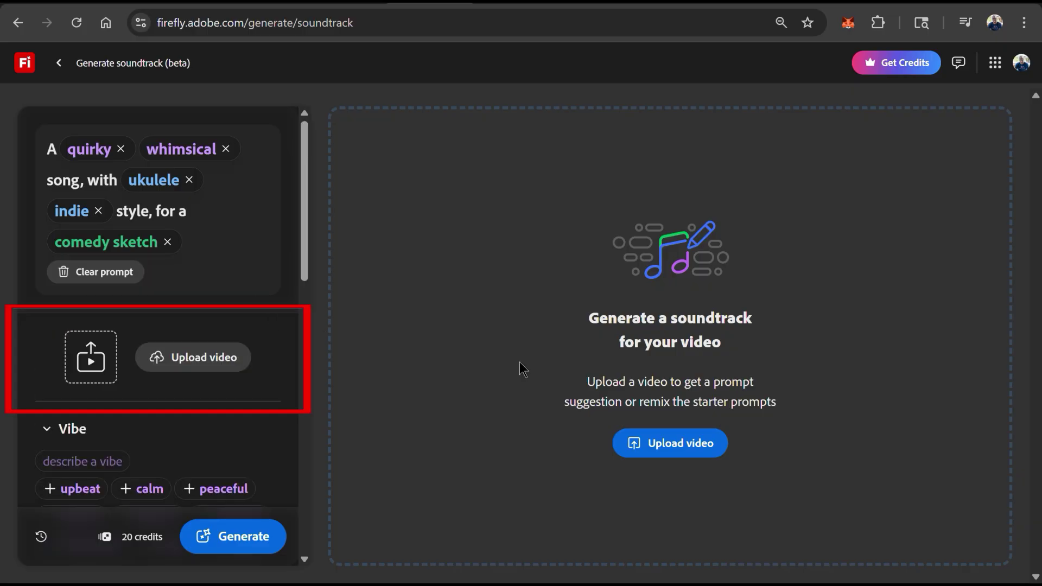
pyautogui.click(203, 353)
pyautogui.click(214, 186)
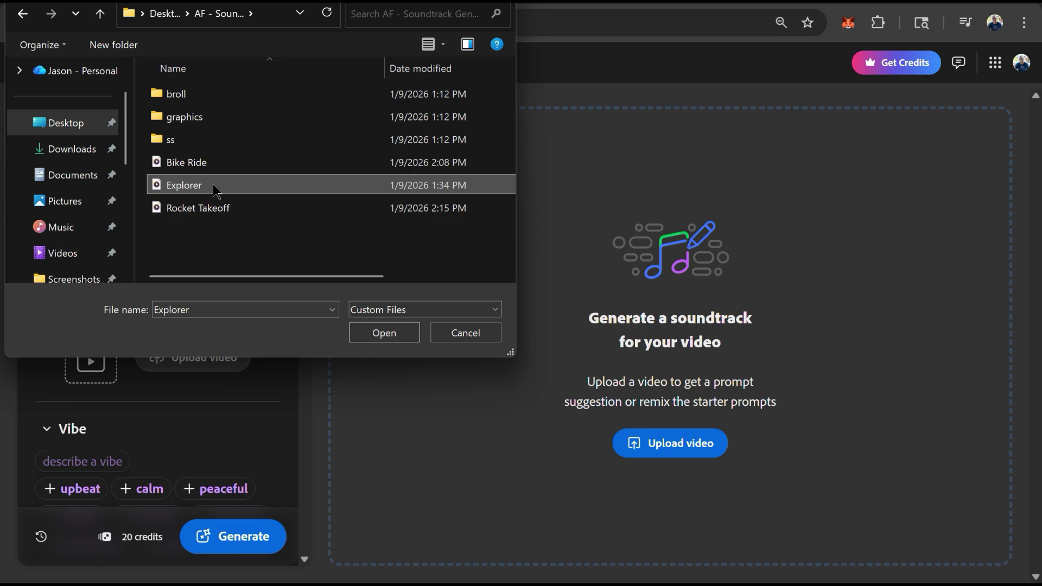
pyautogui.doubleClick(212, 185)
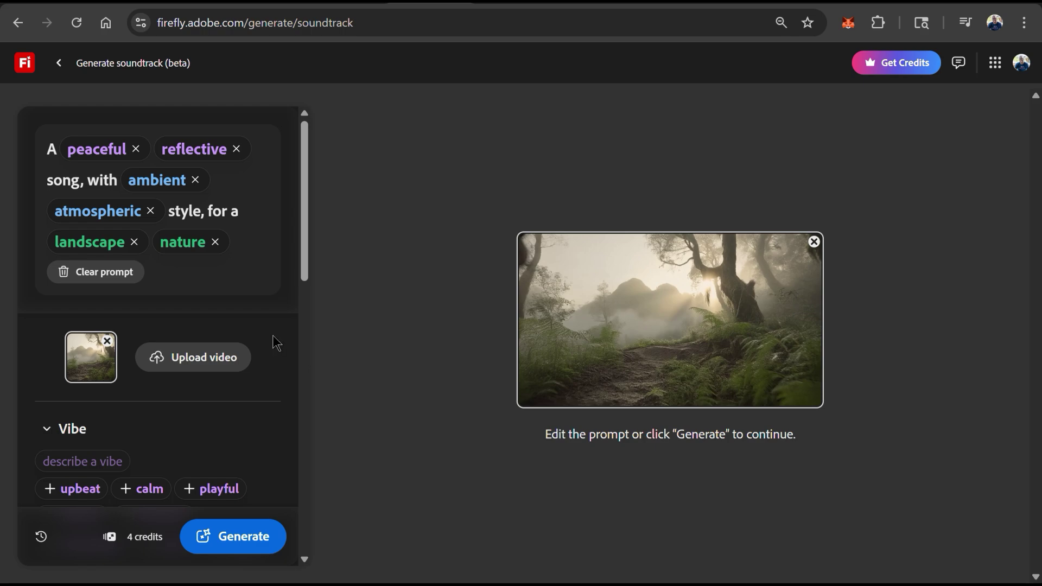
# Try out the suggested vibes calm and upbeat in the prompt and remove both again.
pyautogui.scroll(-2, 272, 339)
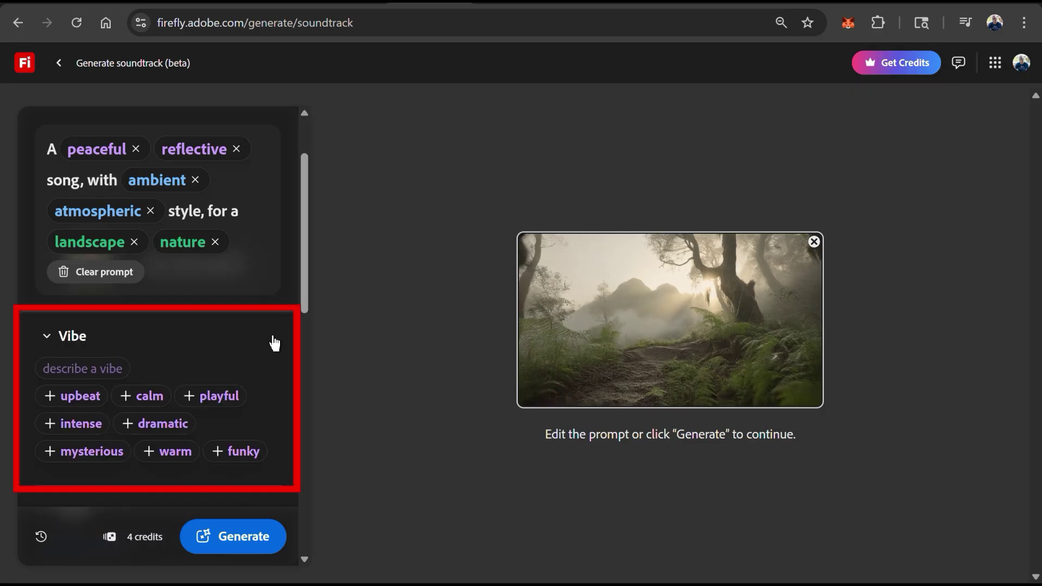
pyautogui.click(128, 399)
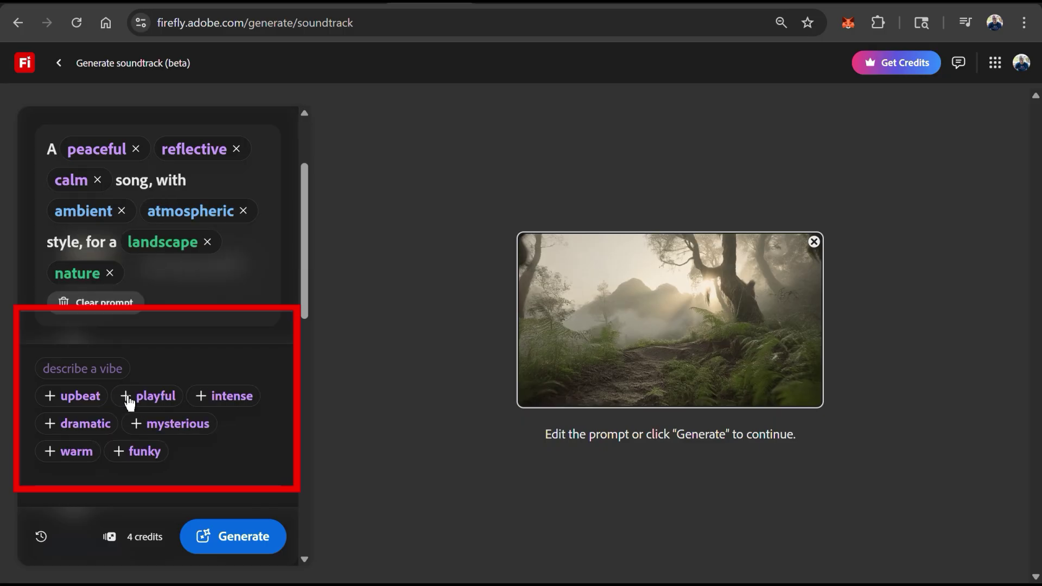
pyautogui.click(52, 397)
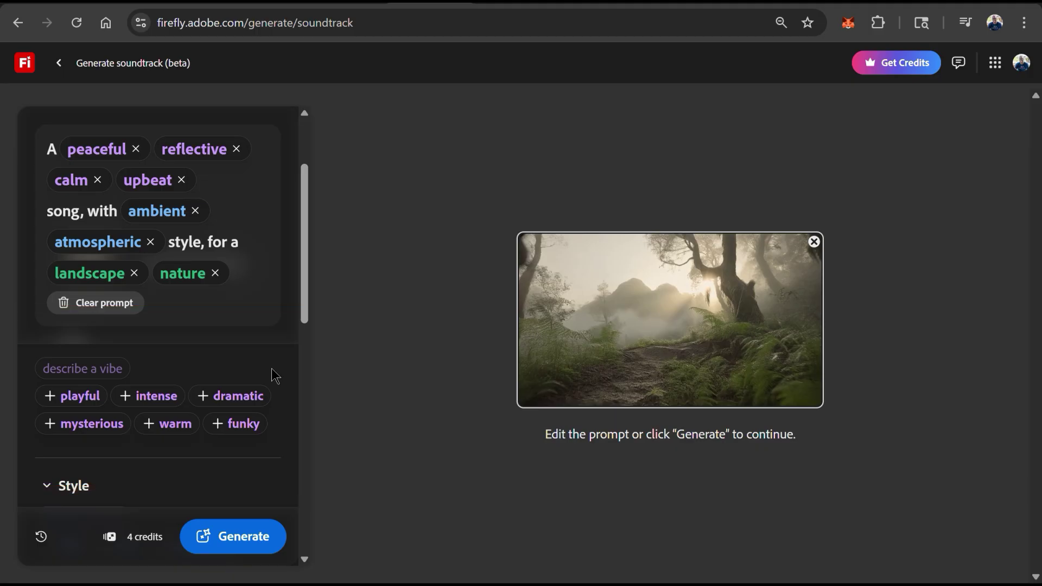
pyautogui.click(181, 179)
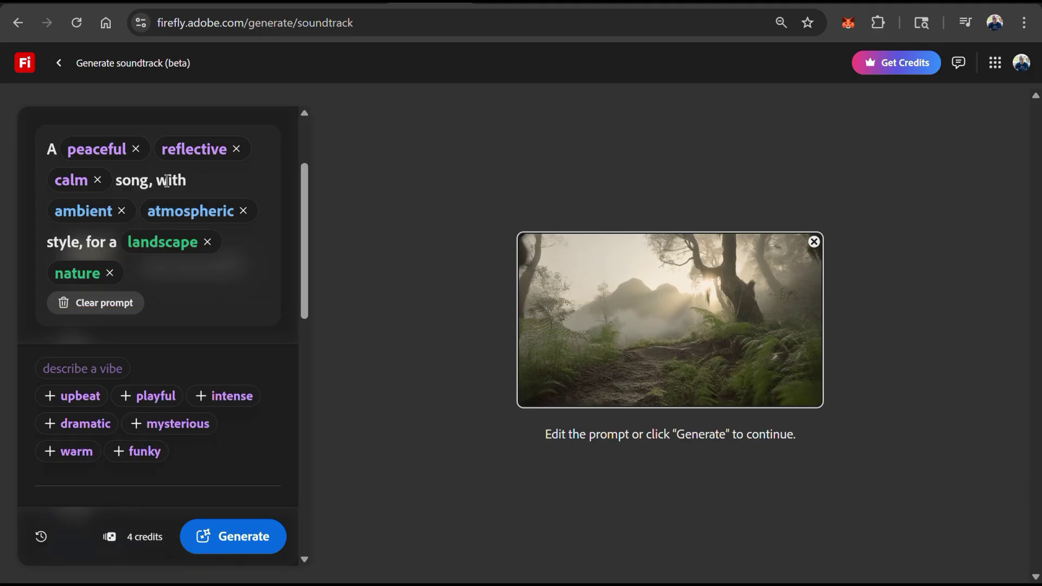
pyautogui.click(98, 180)
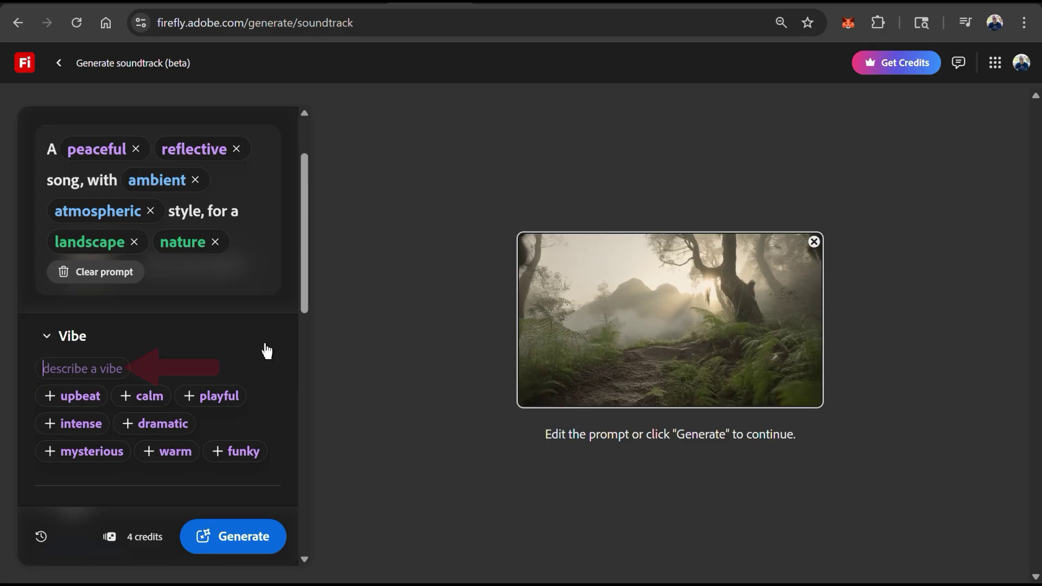
# Try out the custom vibe "spooky" in the prompt and remove it again.
pyautogui.write('spooky')
pyautogui.press('Return')
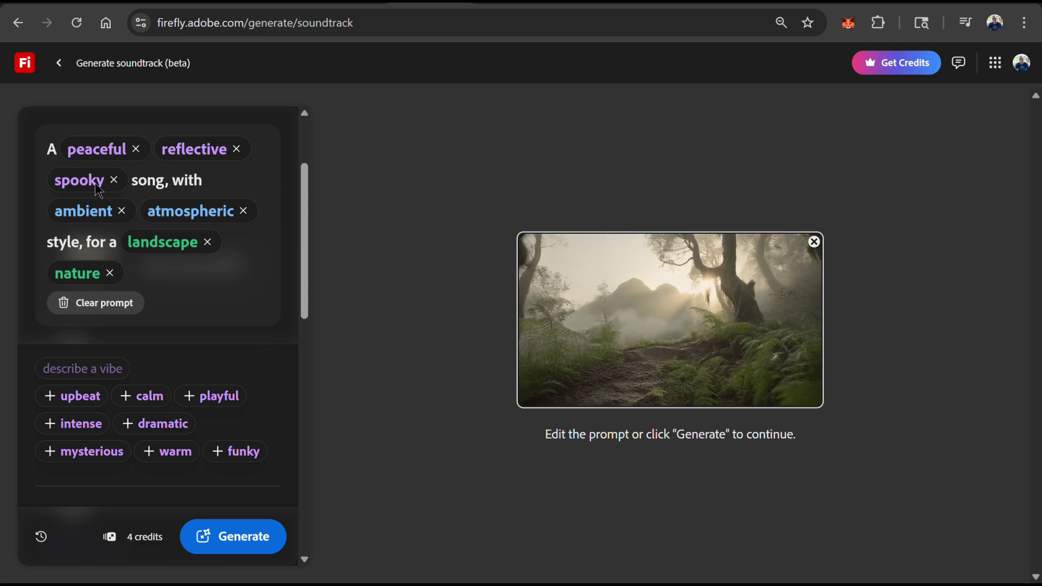
pyautogui.click(114, 181)
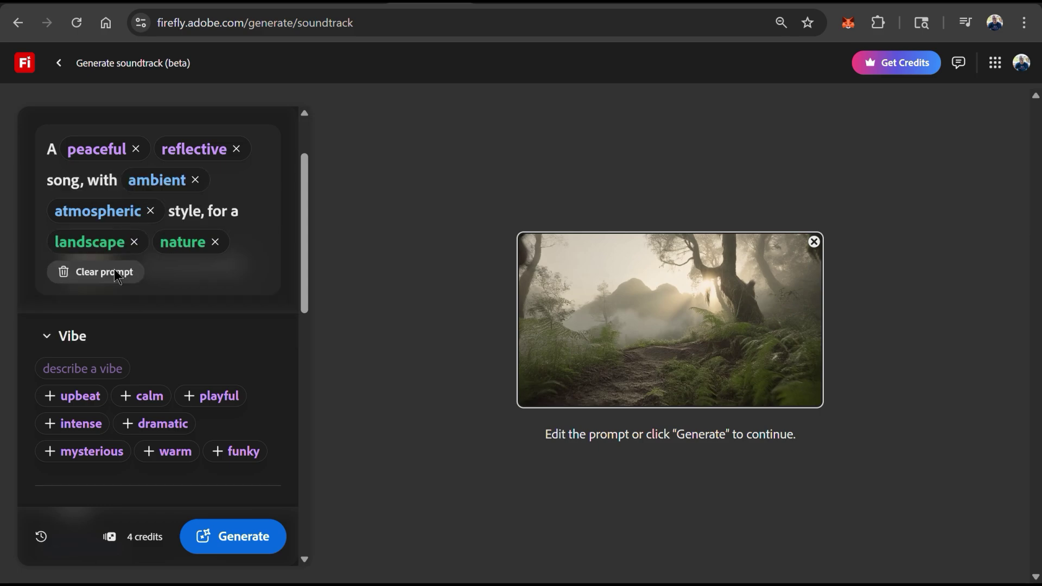
# Add the suggested purpose trailer to the soundtrack prompt.
pyautogui.scroll(-3, 282, 388)
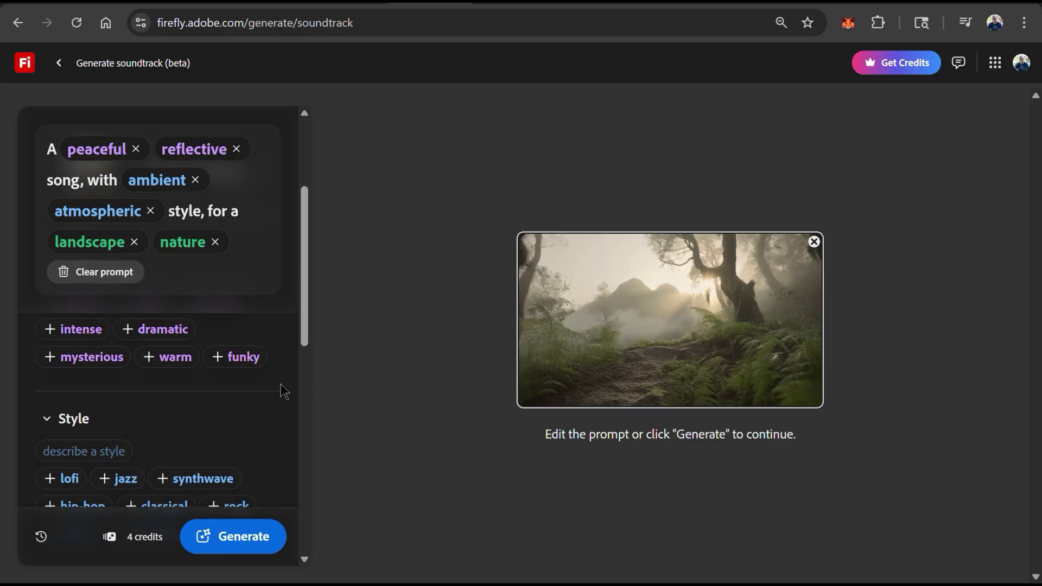
pyautogui.scroll(-3, 282, 389)
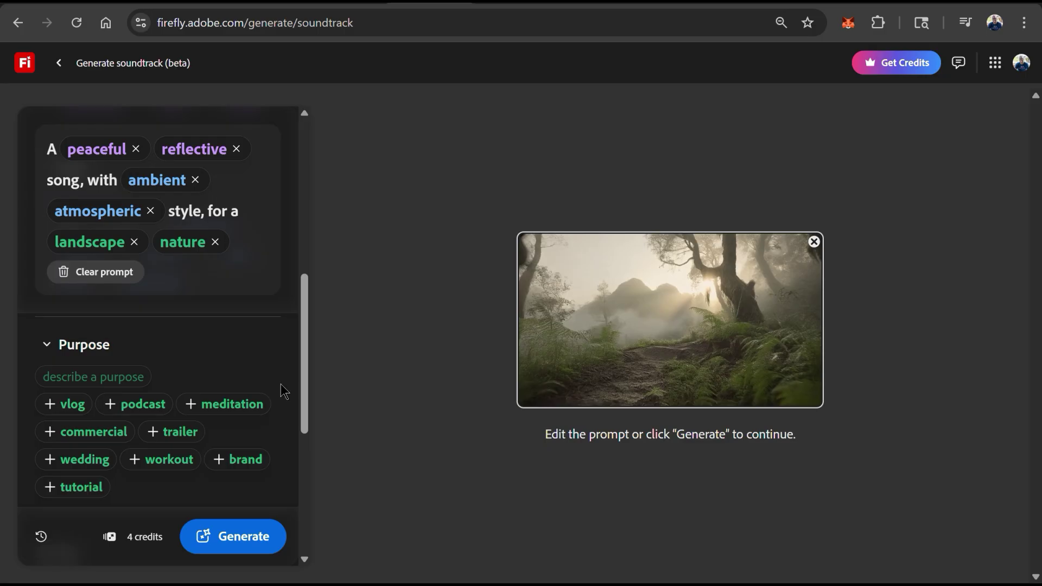
pyautogui.click(172, 432)
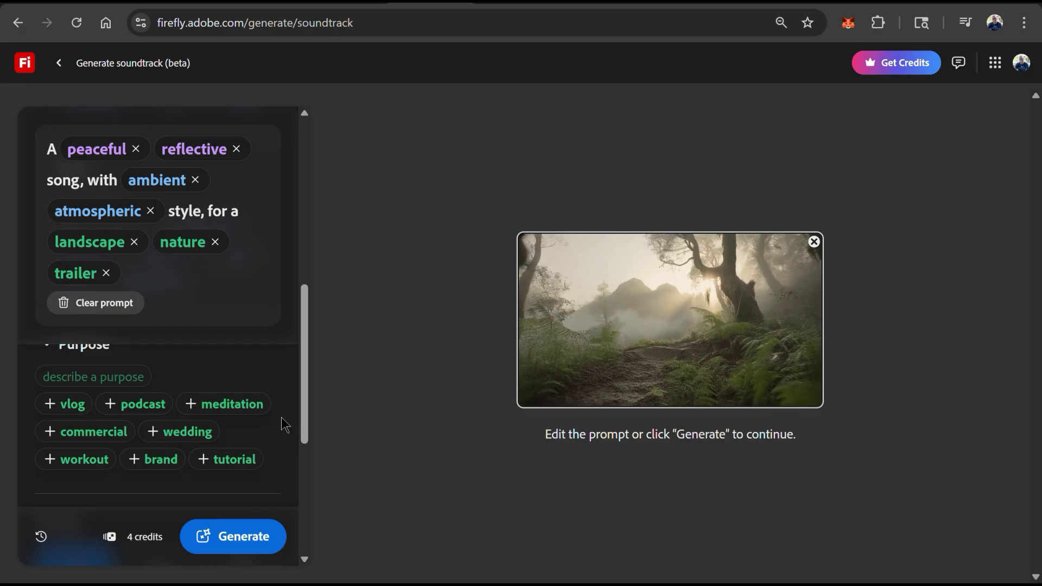
# Try soundtrack durations of 0:14 and 0:12 and set the duration back to 0:13.
pyautogui.scroll(-3, 288, 428)
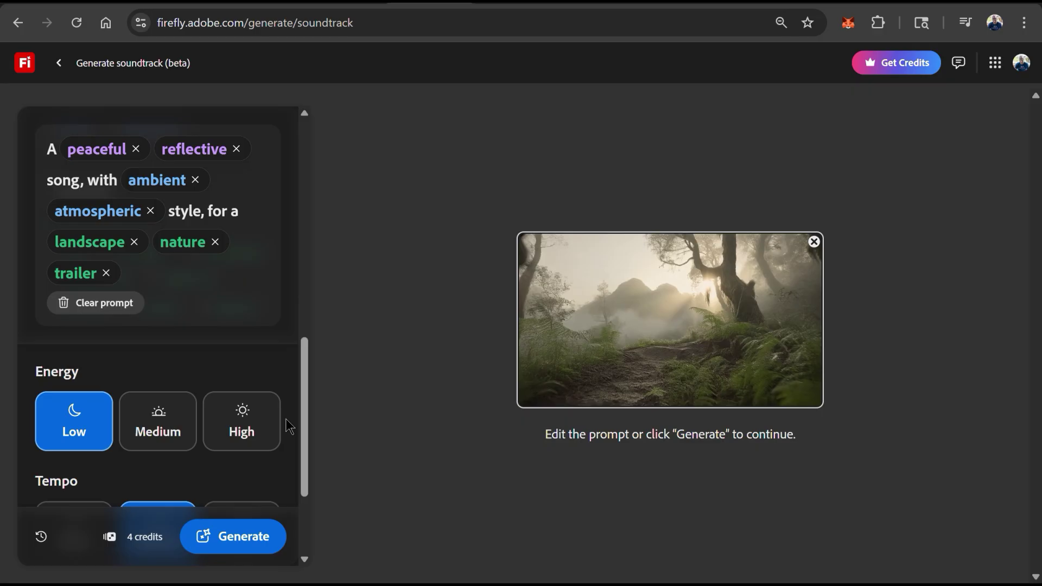
pyautogui.scroll(-2, 294, 421)
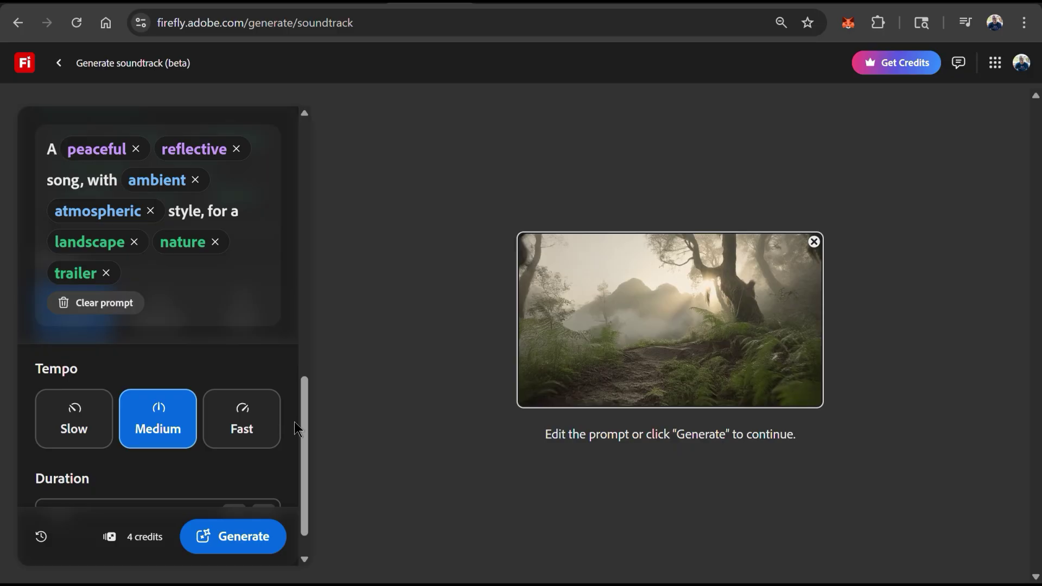
pyautogui.scroll(-1, 294, 421)
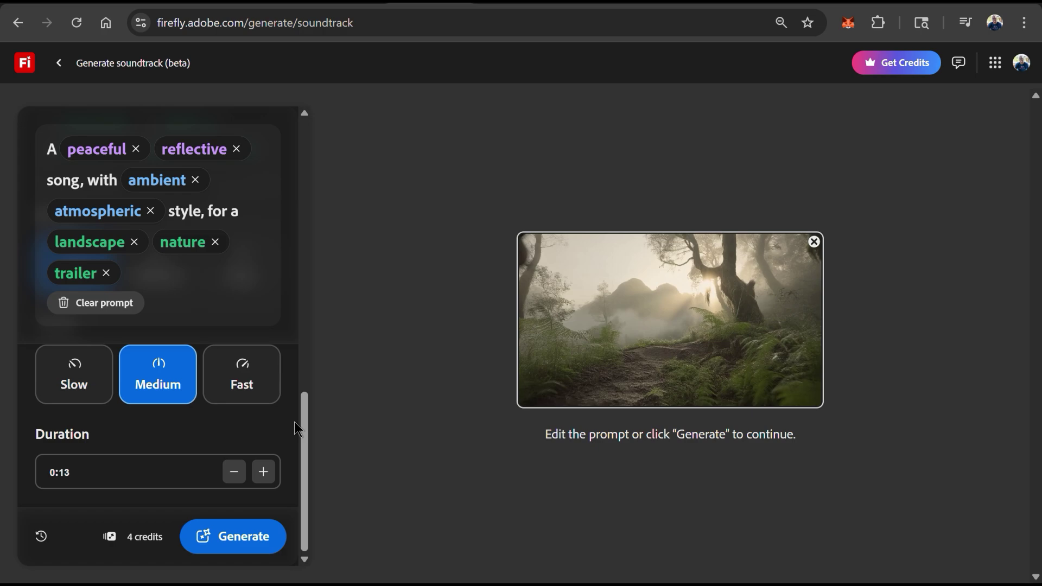
pyautogui.click(263, 472)
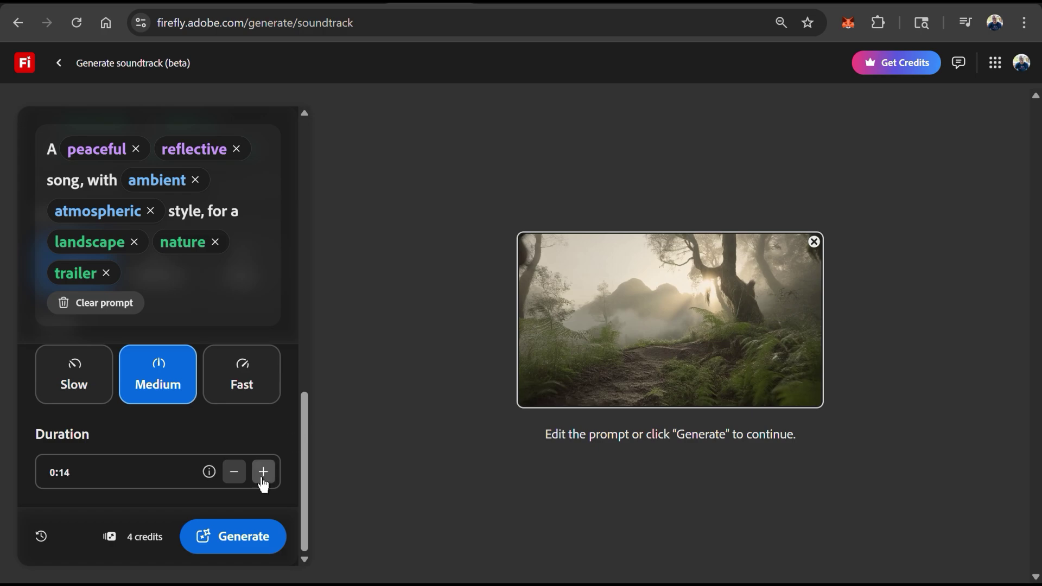
pyautogui.click(235, 472)
pyautogui.click(234, 472)
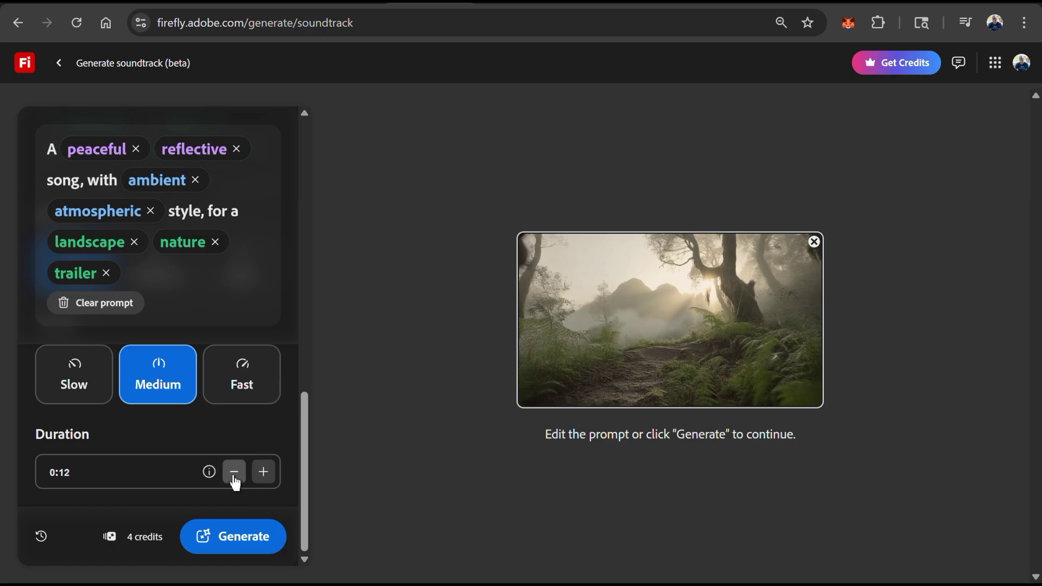
pyautogui.click(264, 472)
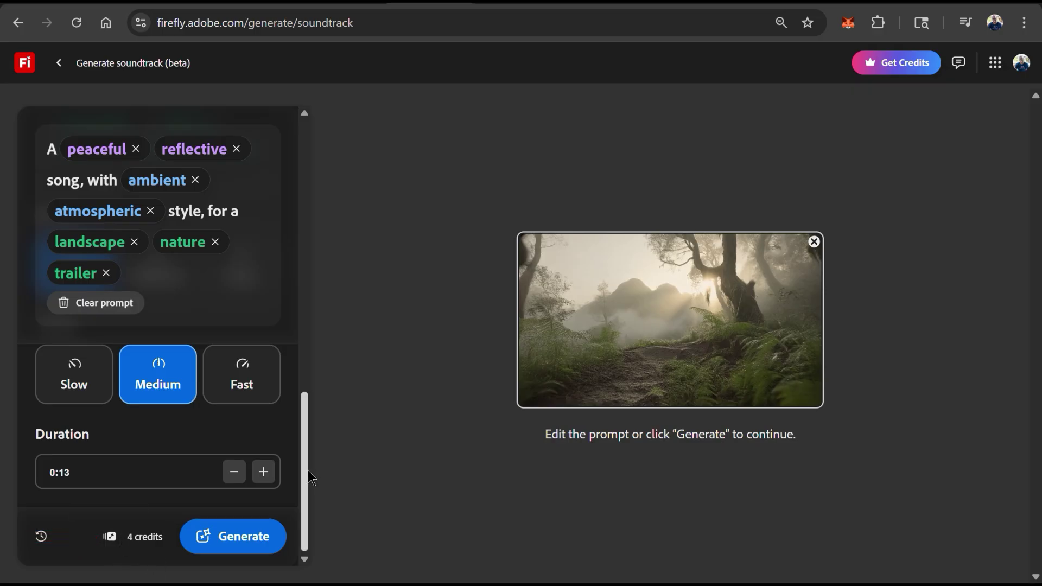
# Generate the soundtrack for the uploaded video with the current prompt and settings.
pyautogui.moveTo(309, 478); pyautogui.dragTo(333, 242)
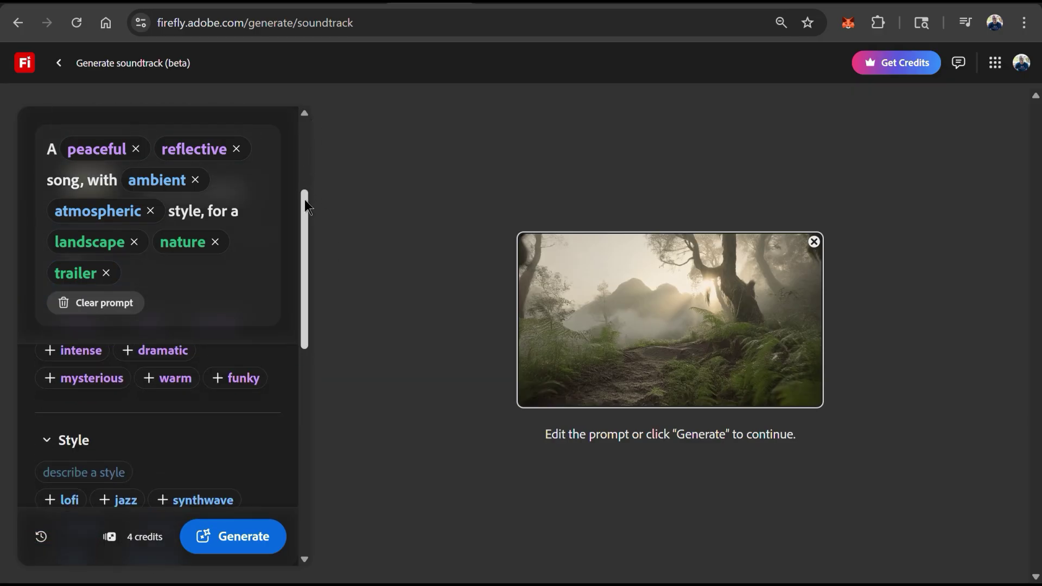
pyautogui.moveTo(302, 201); pyautogui.dragTo(302, 115)
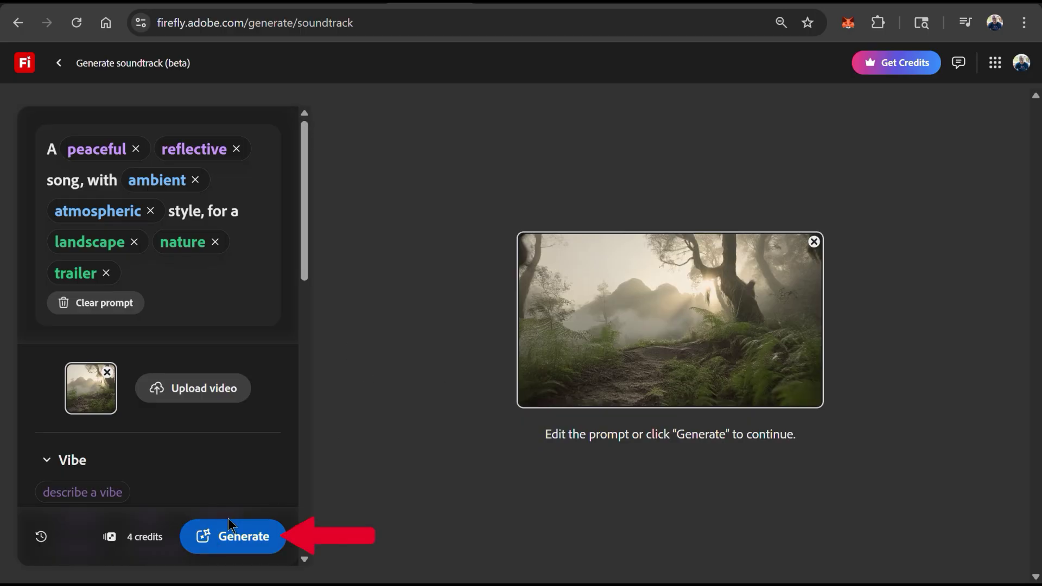
pyautogui.click(240, 560)
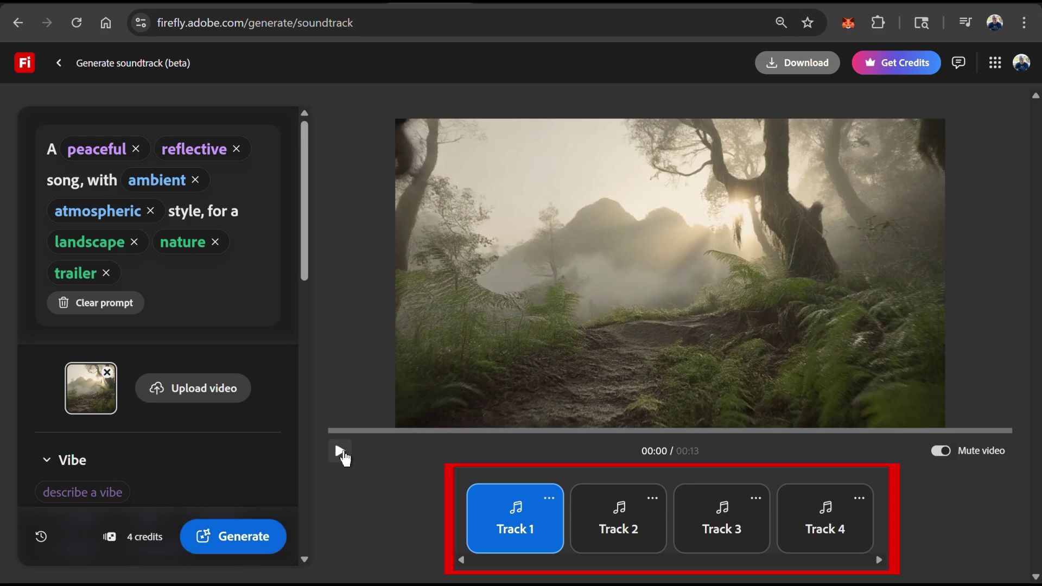
# Preview the generated tracks with the video, skipping ahead in Track 4 and playing Track 2 from the start.
pyautogui.click(340, 451)
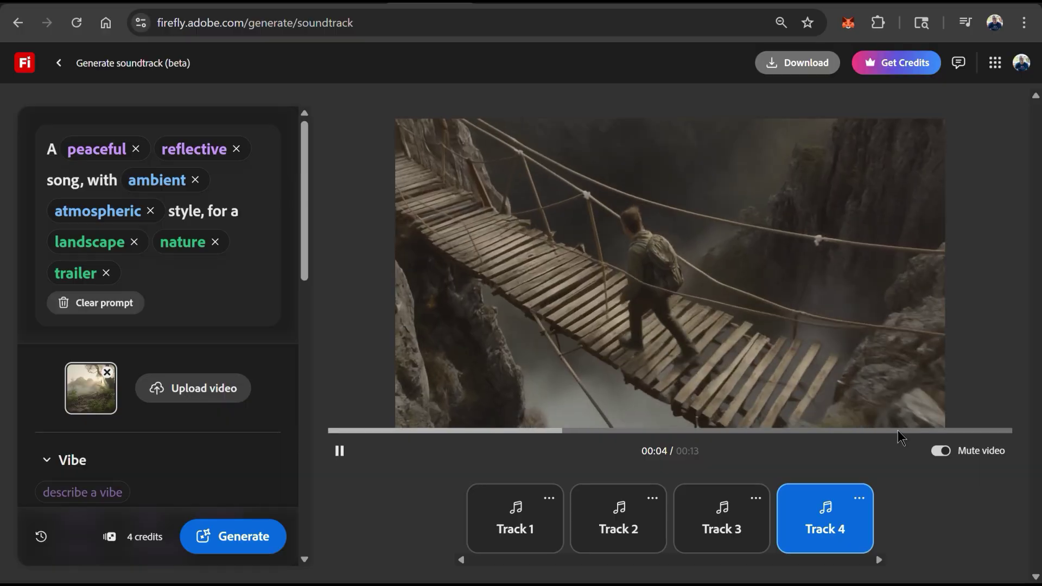
pyautogui.click(897, 431)
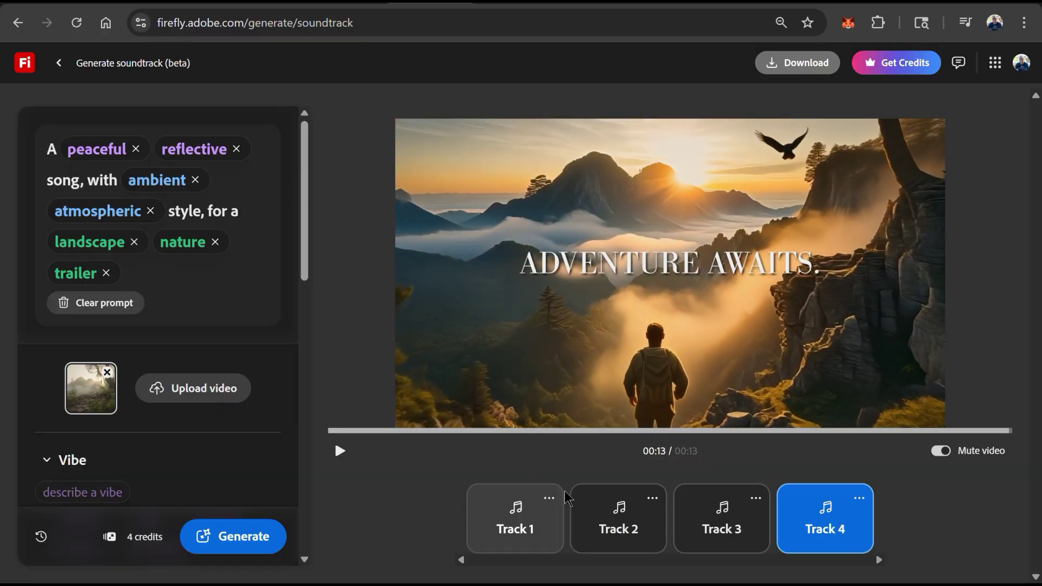
pyautogui.click(592, 507)
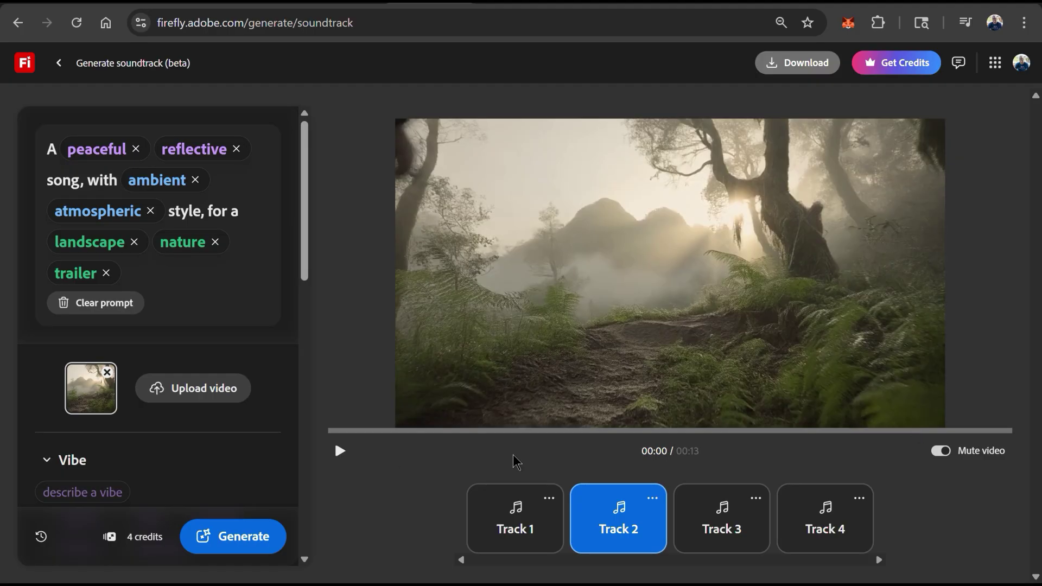
pyautogui.click(340, 451)
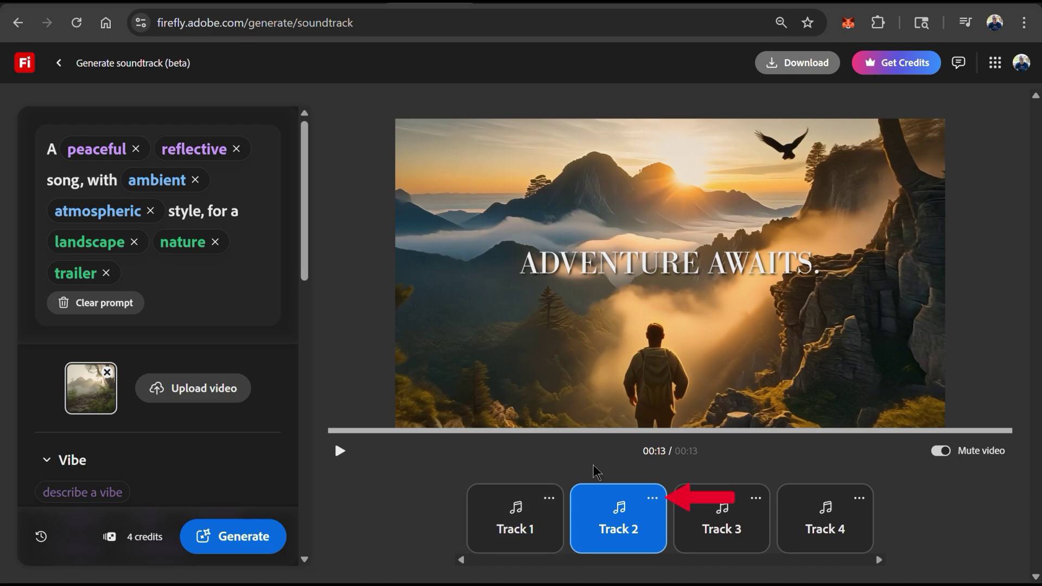
# Download the video combined with the Track 2 soundtrack.
pyautogui.click(652, 498)
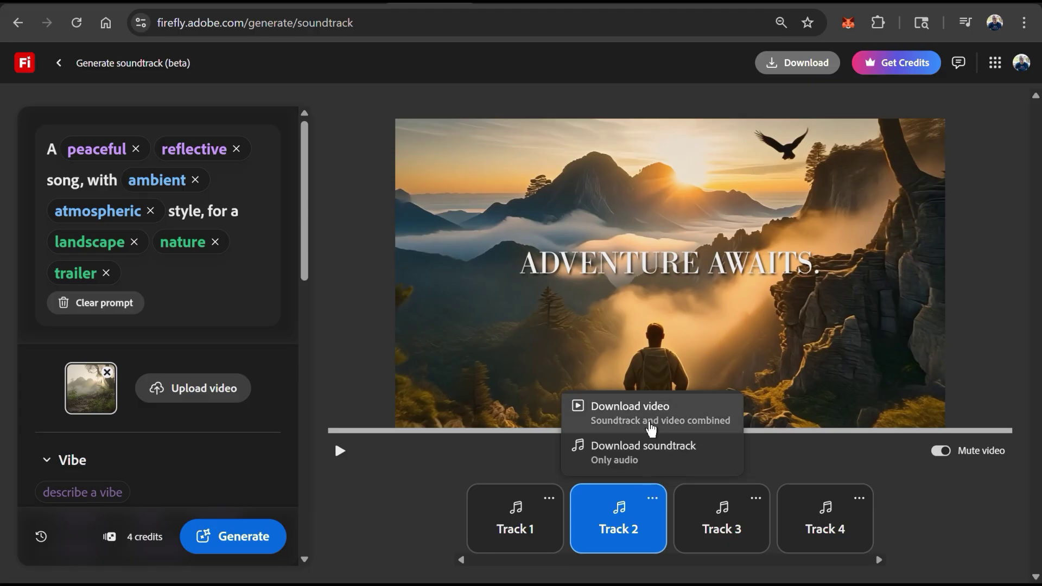
pyautogui.click(634, 426)
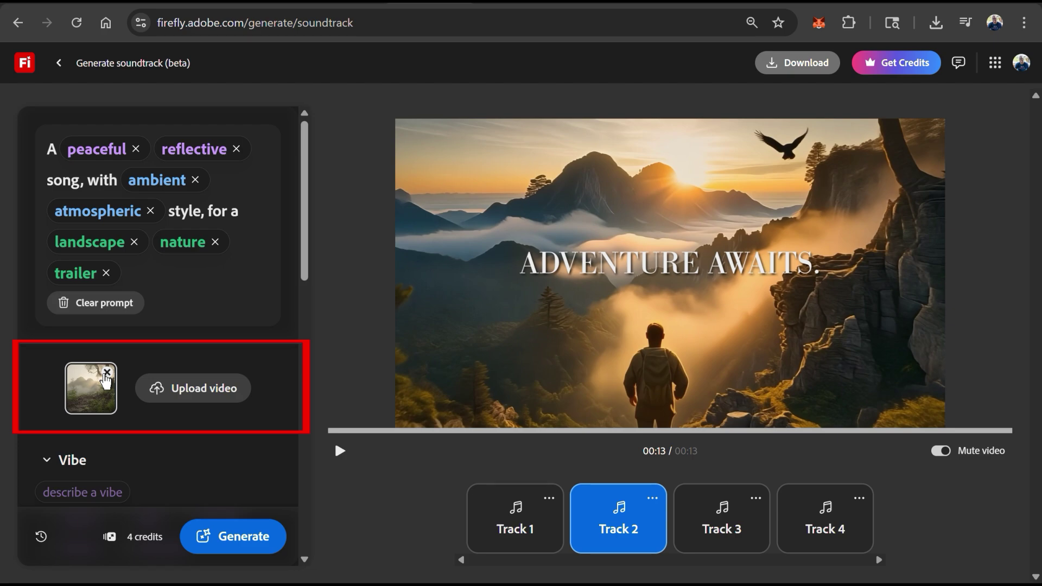
# Remove the uploaded Explorer video from the soundtrack prompt.
pyautogui.click(106, 373)
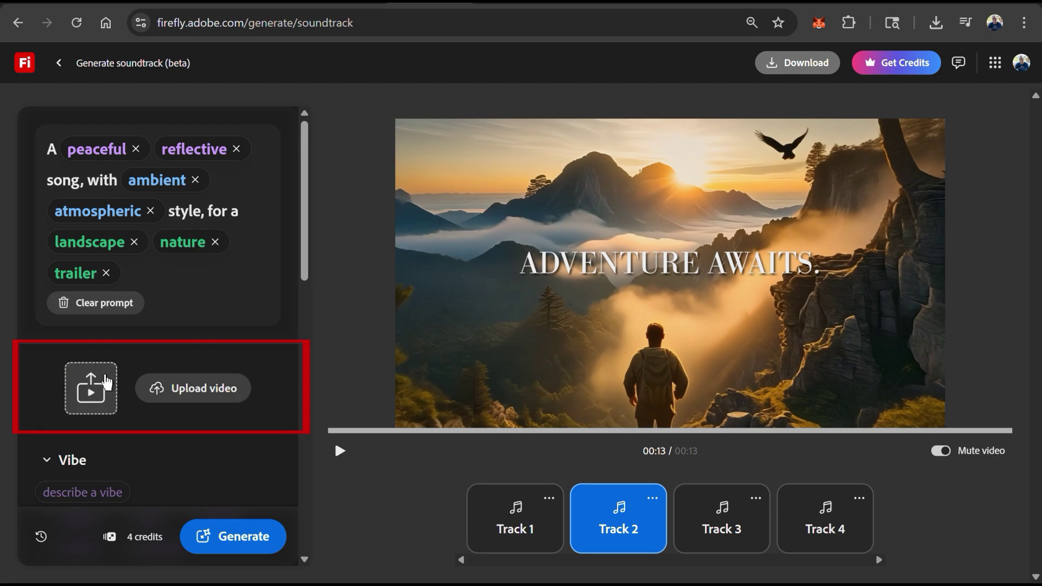
# Upload the rocket launch video as the source for a new soundtrack.
pyautogui.click(191, 394)
pyautogui.doubleClick(211, 212)
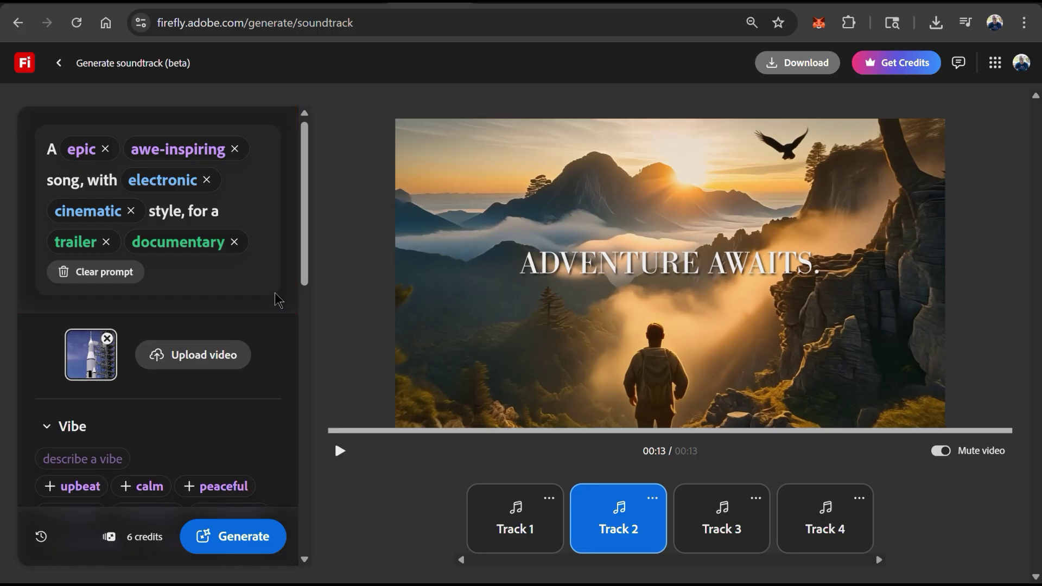
# Review the suggested vibe, style, purpose, energy, tempo and duration settings, and generate the soundtrack for the rocket video.
pyautogui.scroll(-3, 274, 292)
pyautogui.scroll(-1, 275, 292)
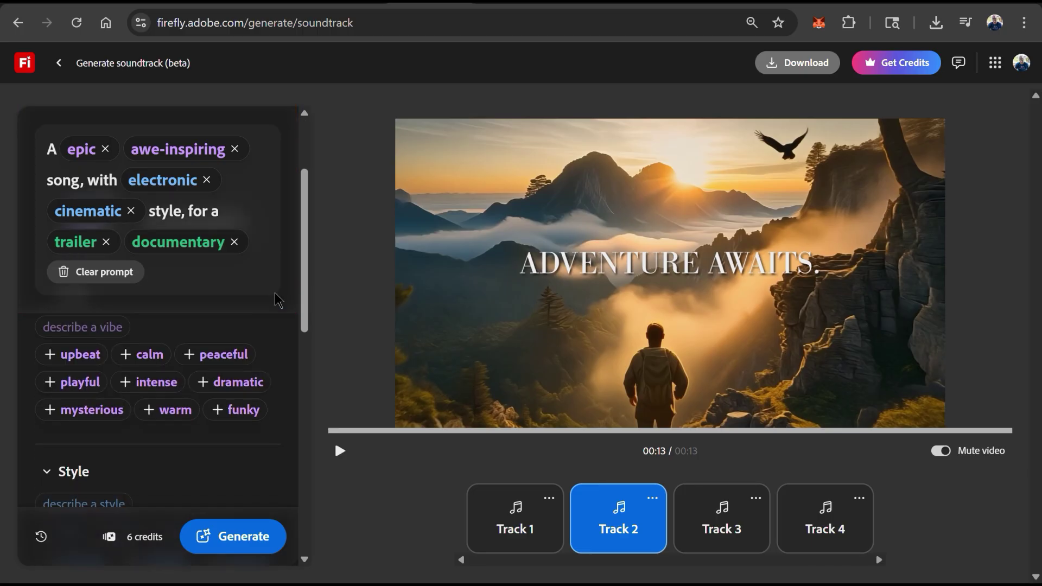
pyautogui.scroll(-2, 275, 292)
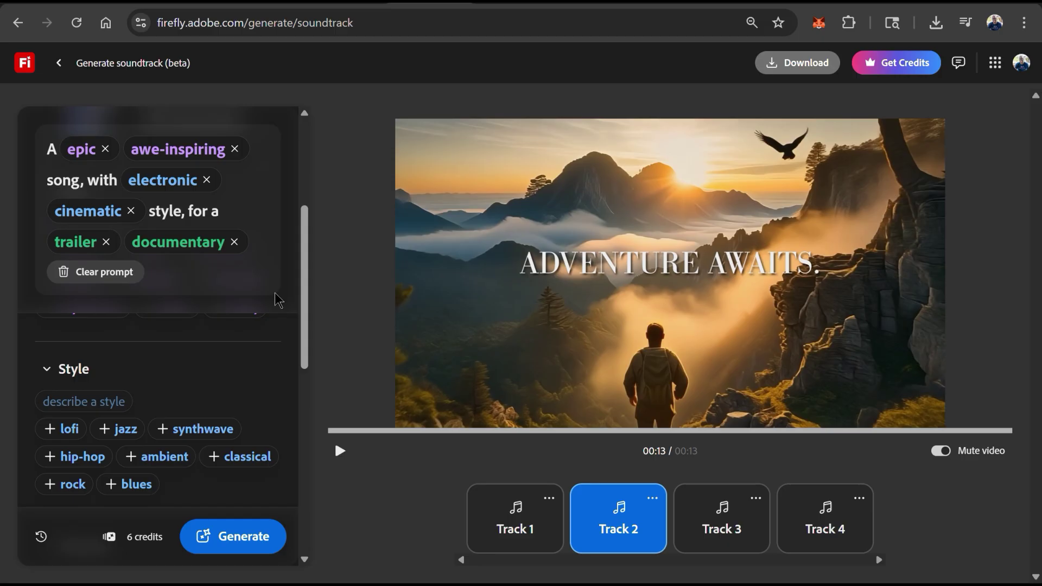
pyautogui.scroll(-3, 275, 292)
pyautogui.scroll(-2, 274, 292)
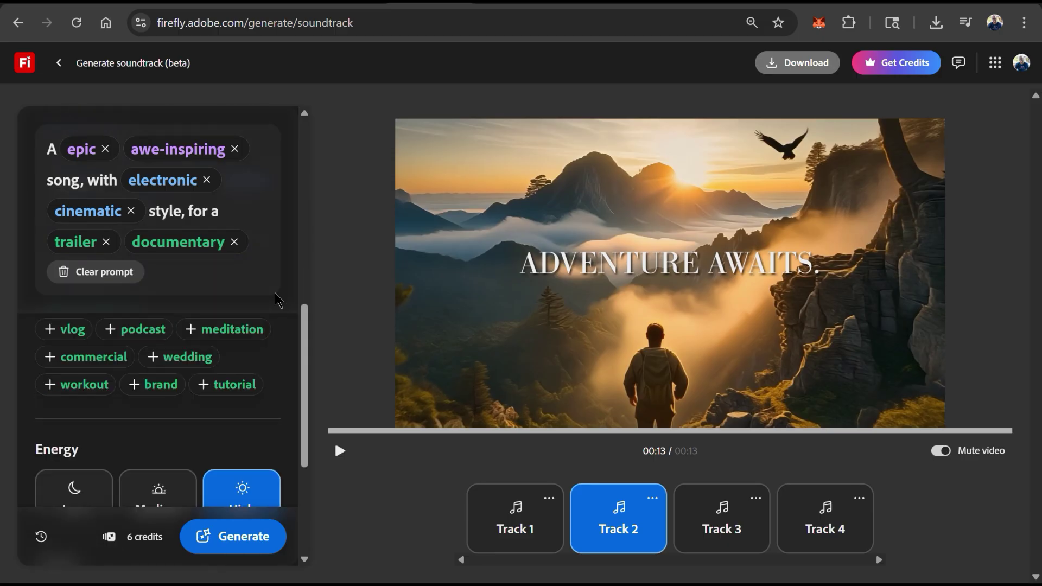
pyautogui.scroll(-1, 274, 292)
pyautogui.scroll(-1, 274, 292)
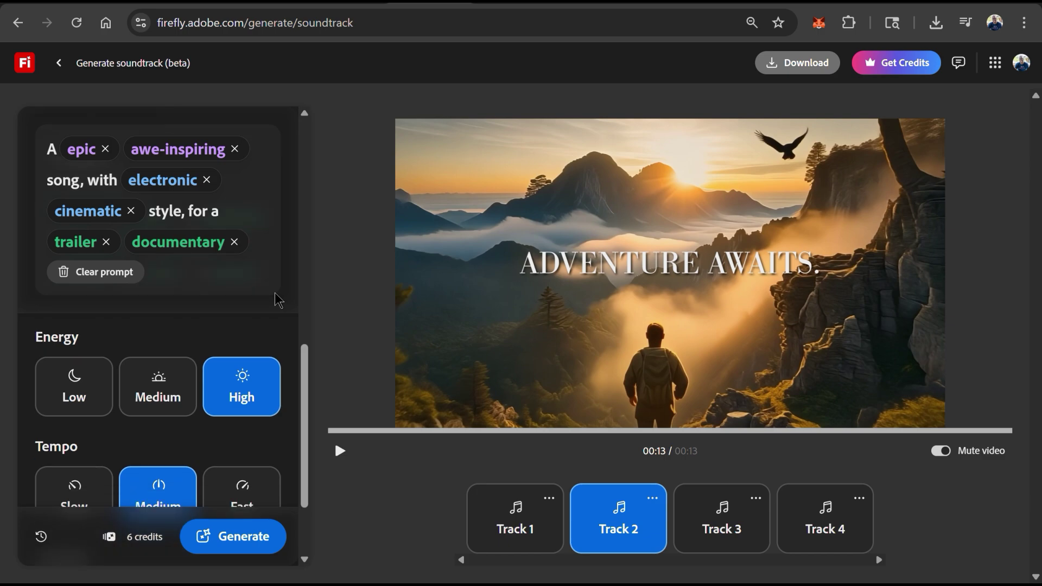
pyautogui.scroll(-2, 275, 292)
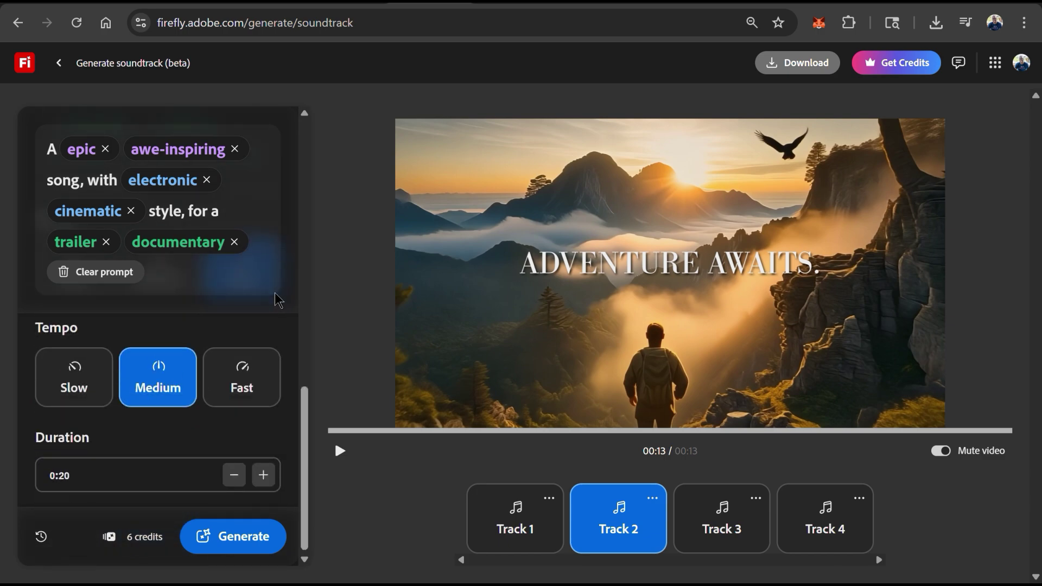
pyautogui.click(248, 541)
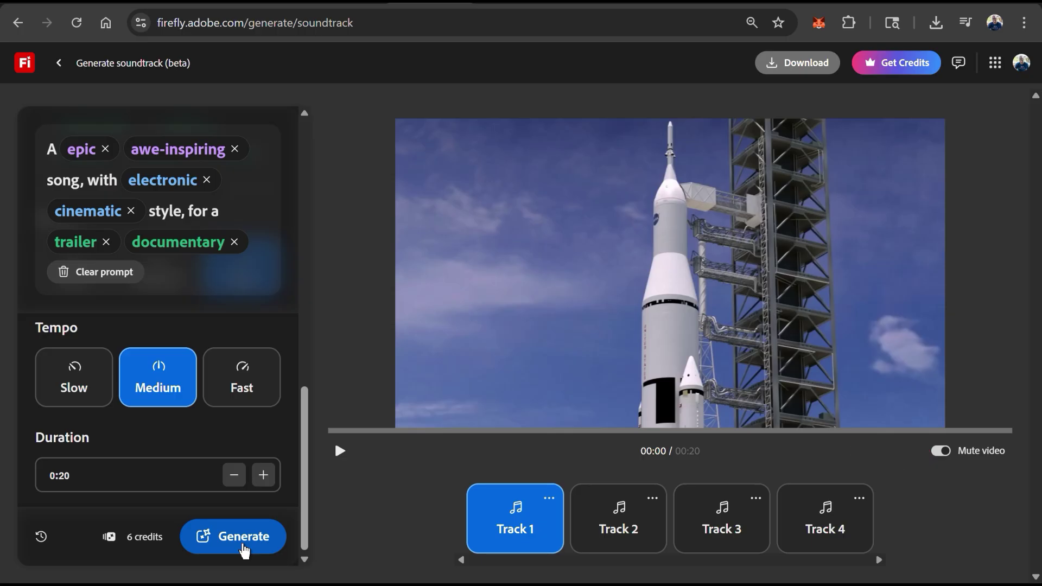
# Preview Track 1 and Track 2 with the rocket video, replaying Track 2 from the start.
pyautogui.click(347, 457)
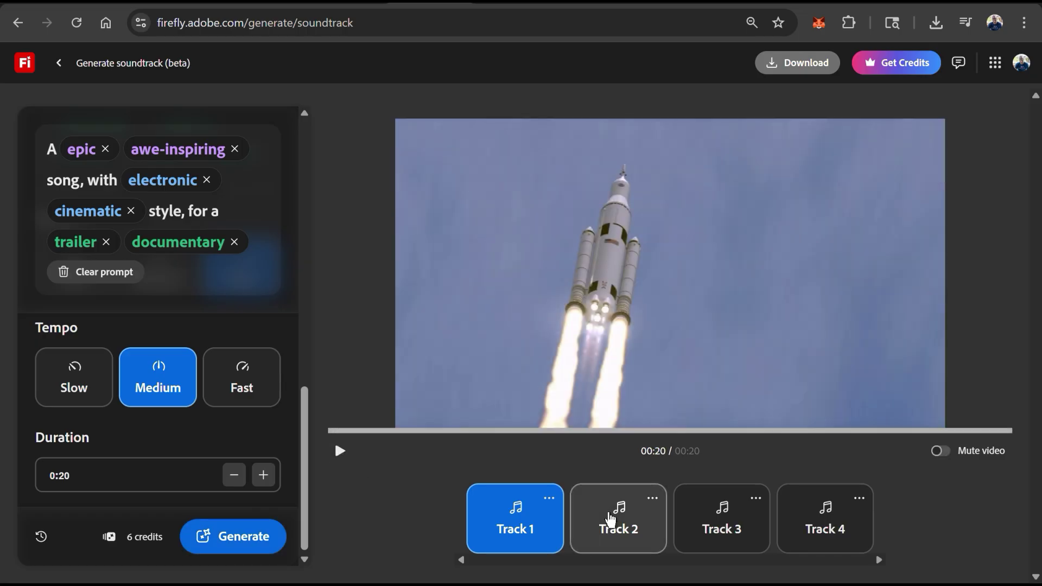
pyautogui.click(610, 519)
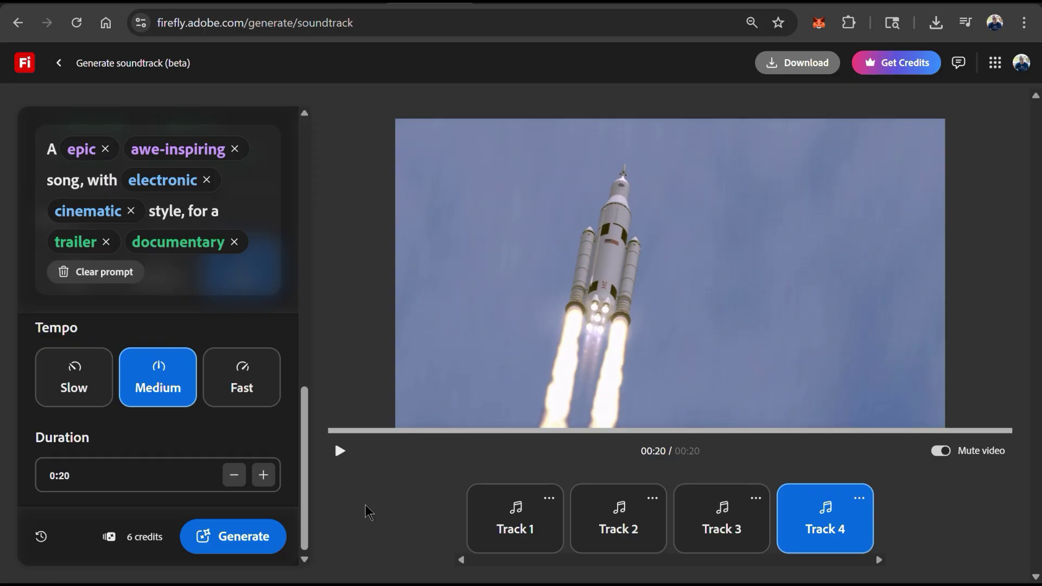
pyautogui.click(600, 530)
pyautogui.click(338, 451)
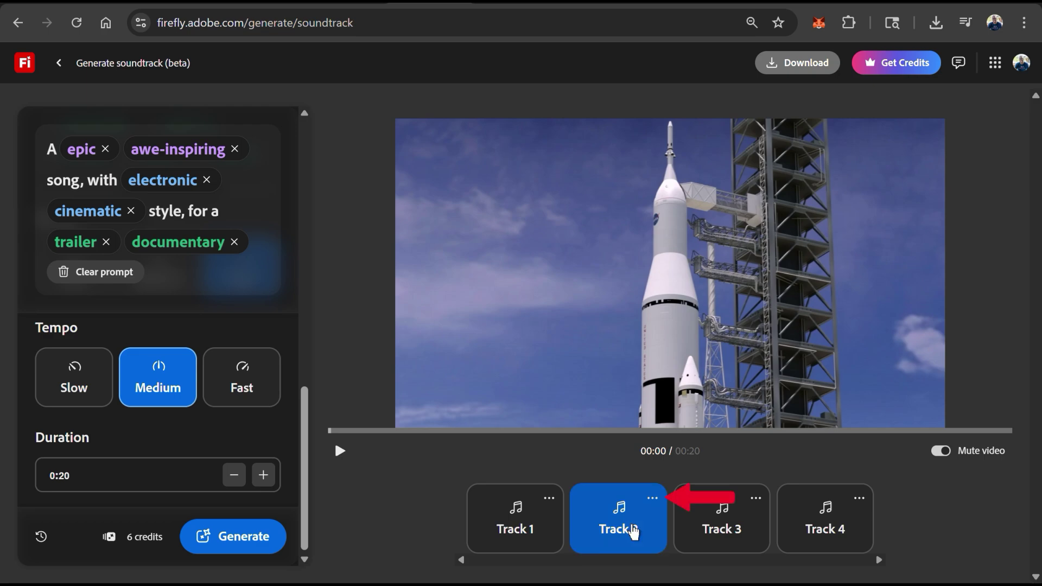
# Download the rocket launch video combined with its Track 2 soundtrack, and return the playback to the start.
pyautogui.click(652, 497)
pyautogui.click(651, 426)
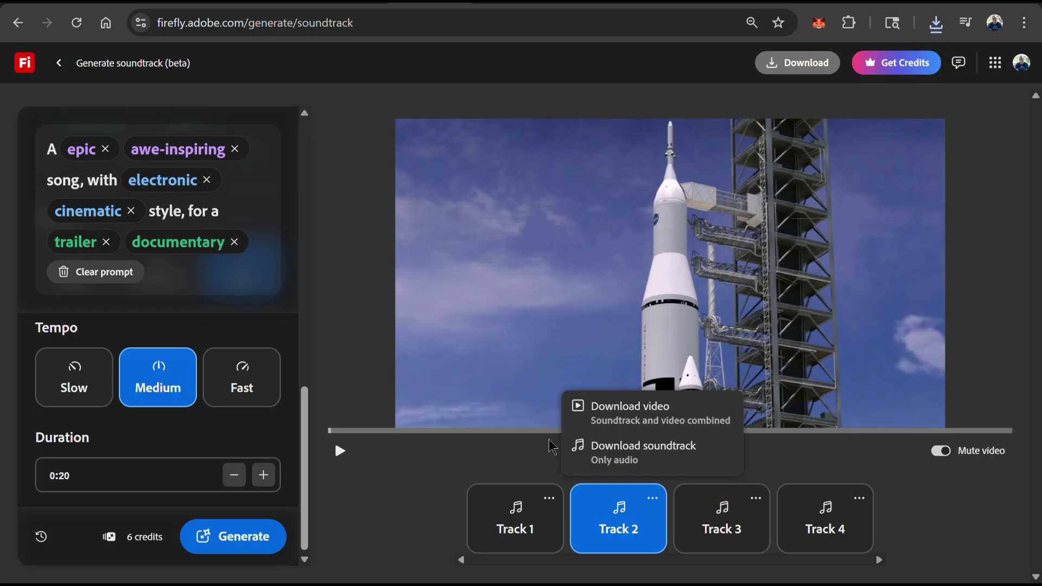
pyautogui.click(548, 439)
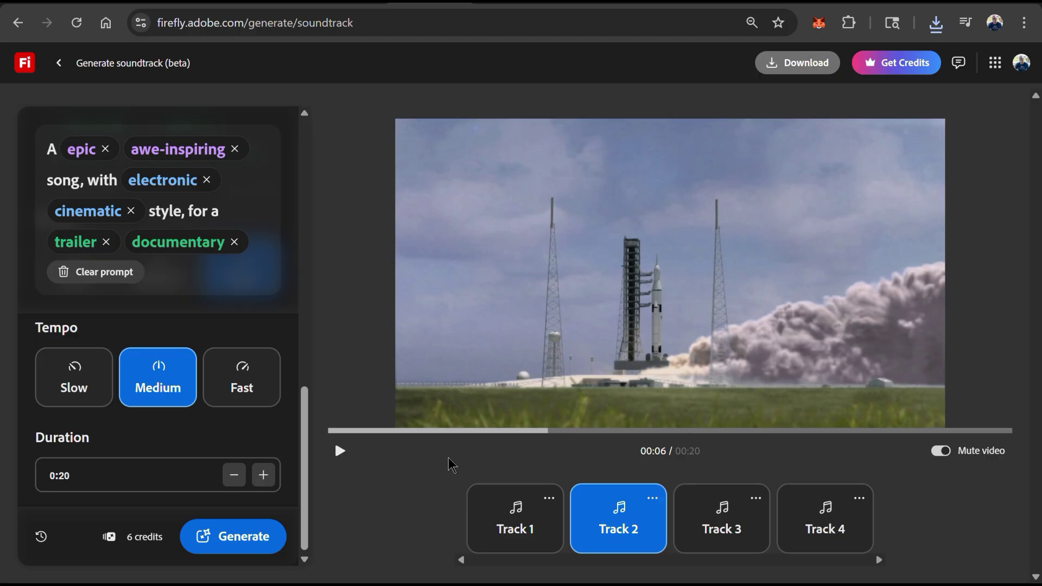
pyautogui.click(328, 432)
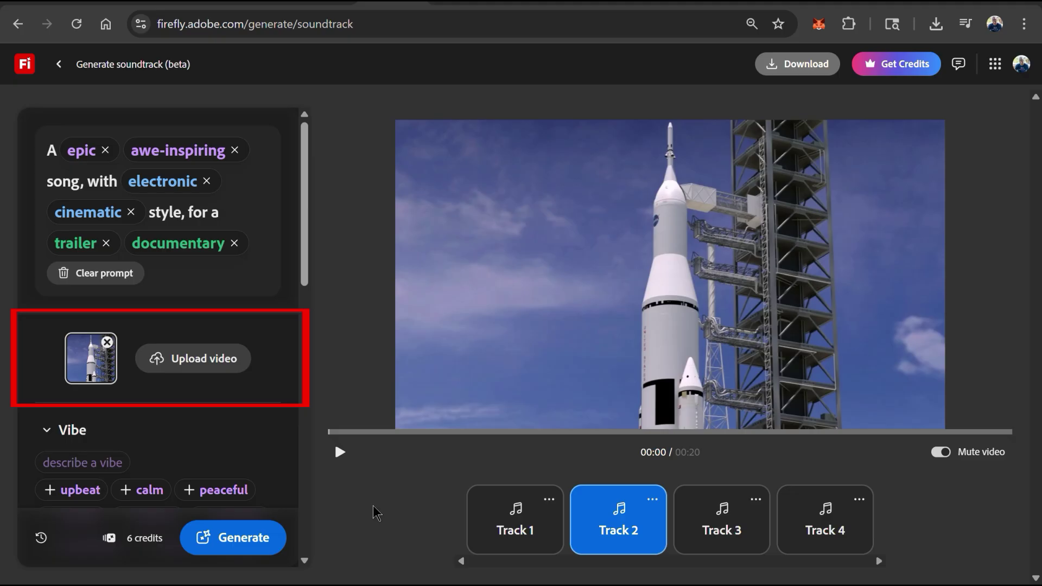
# Reset the soundtrack page by removing the uploaded rocket video, clearing the prompt and reloading.
pyautogui.click(108, 343)
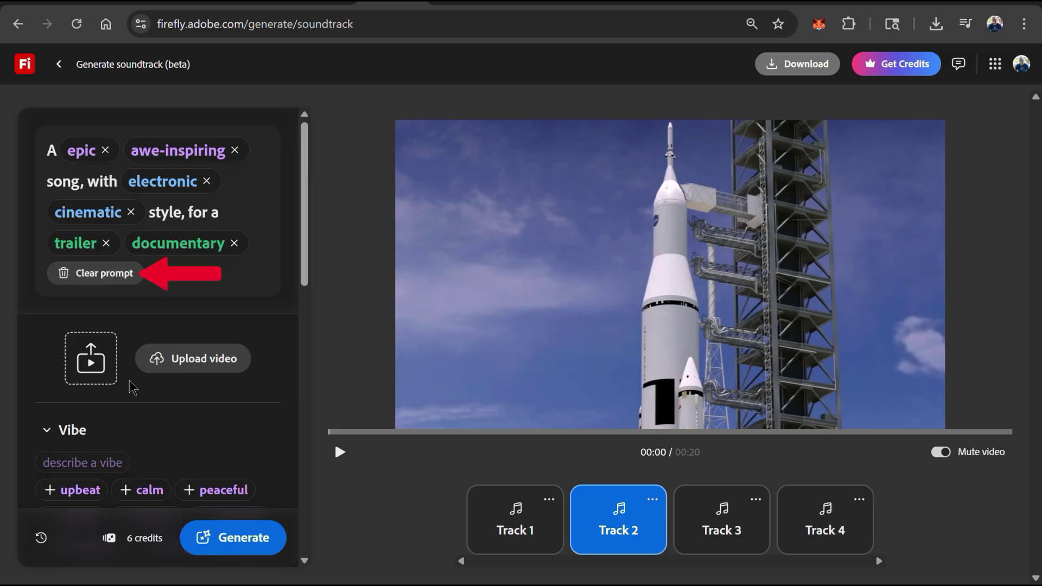
pyautogui.click(109, 274)
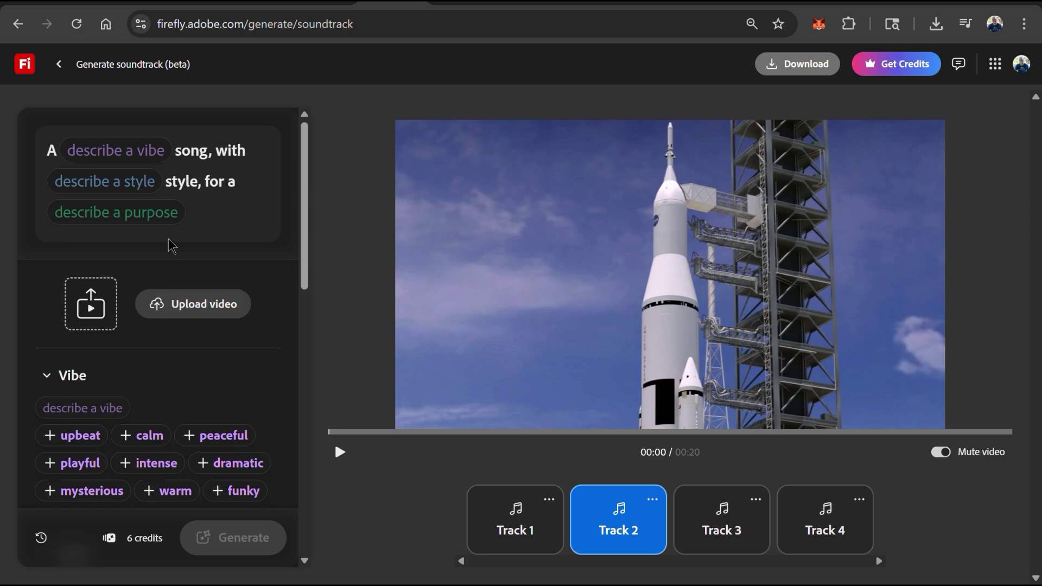
pyautogui.click(77, 24)
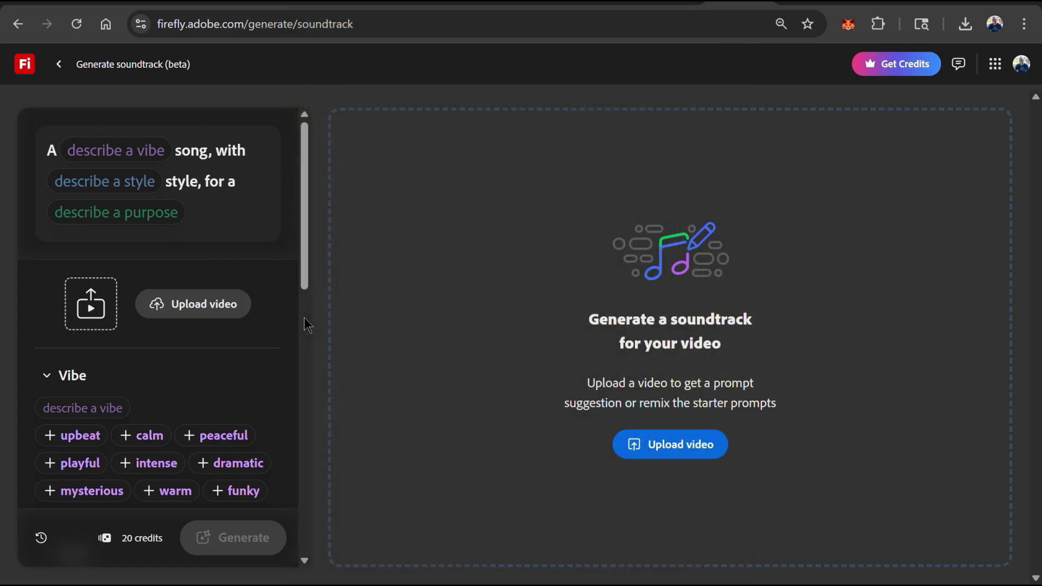
# Add the upbeat and funky vibes plus a custom "urban cool" vibe to the prompt, and remove funky.
pyautogui.scroll(-1, 203, 375)
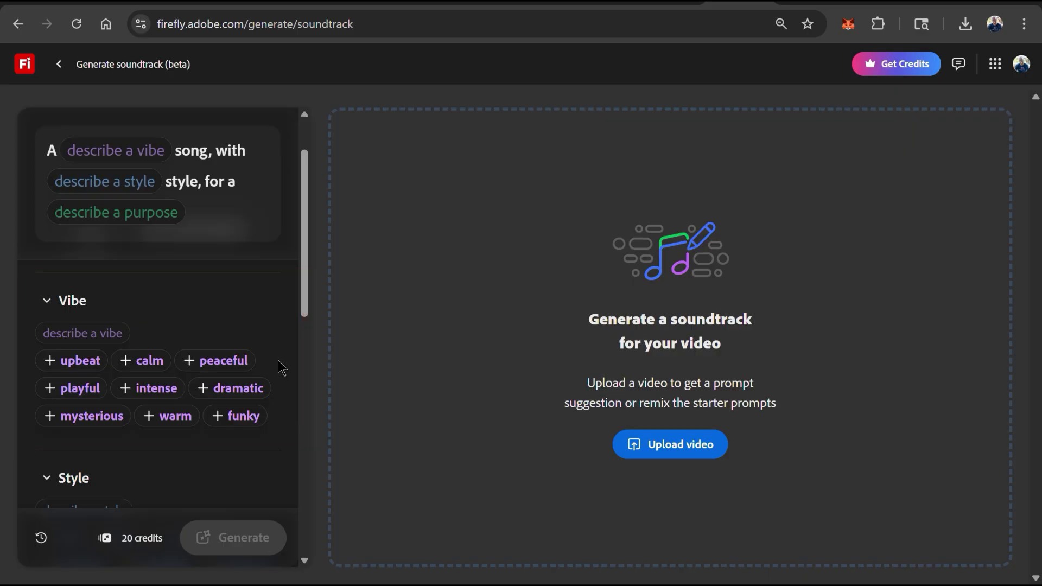
pyautogui.click(54, 362)
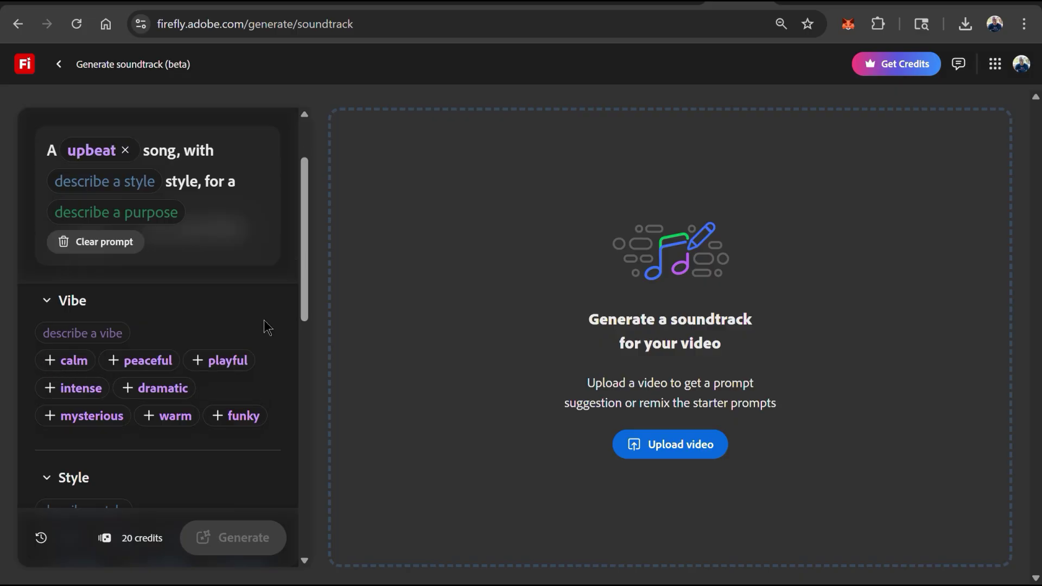
pyautogui.click(218, 418)
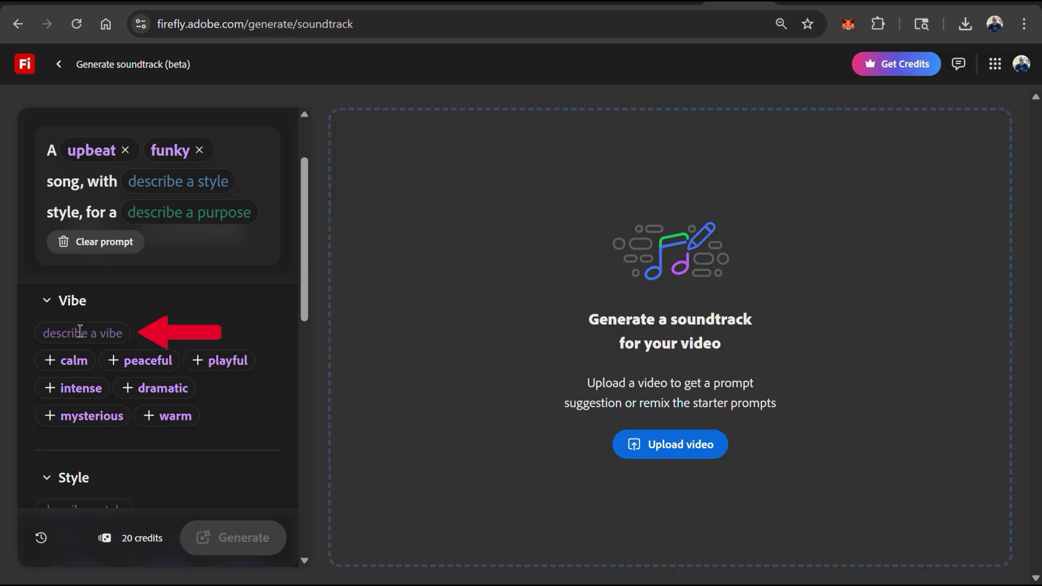
pyautogui.write('urban cool')
pyautogui.press('Return')
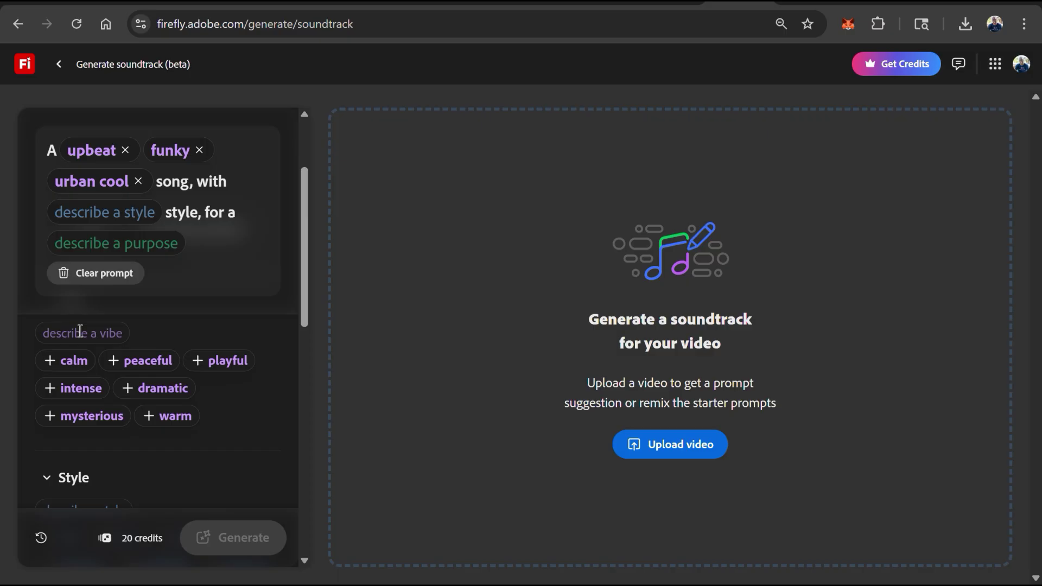
pyautogui.click(199, 150)
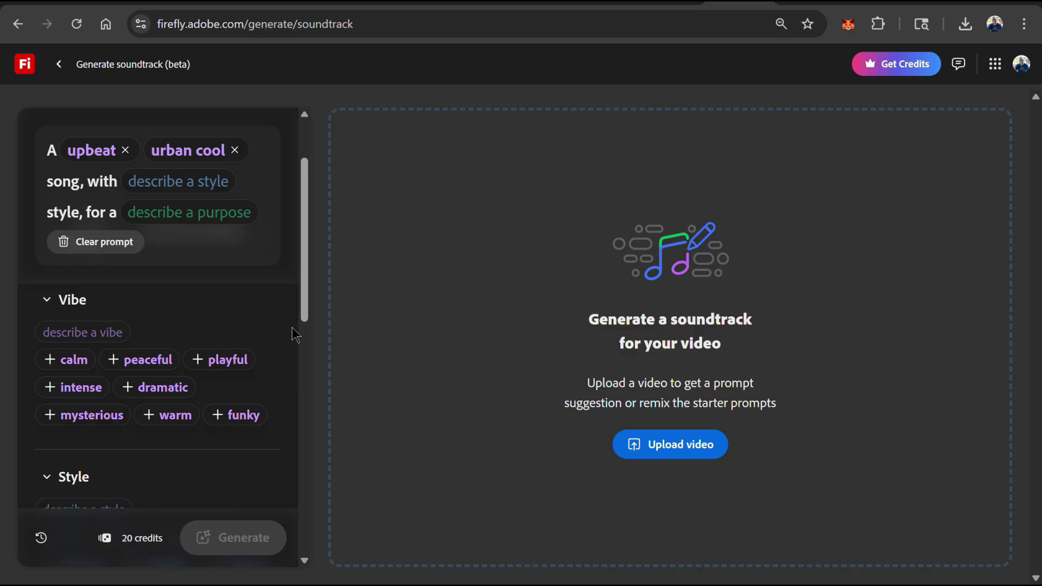
# Add the hip-hop and synthwave styles to the prompt.
pyautogui.scroll(-3, 292, 328)
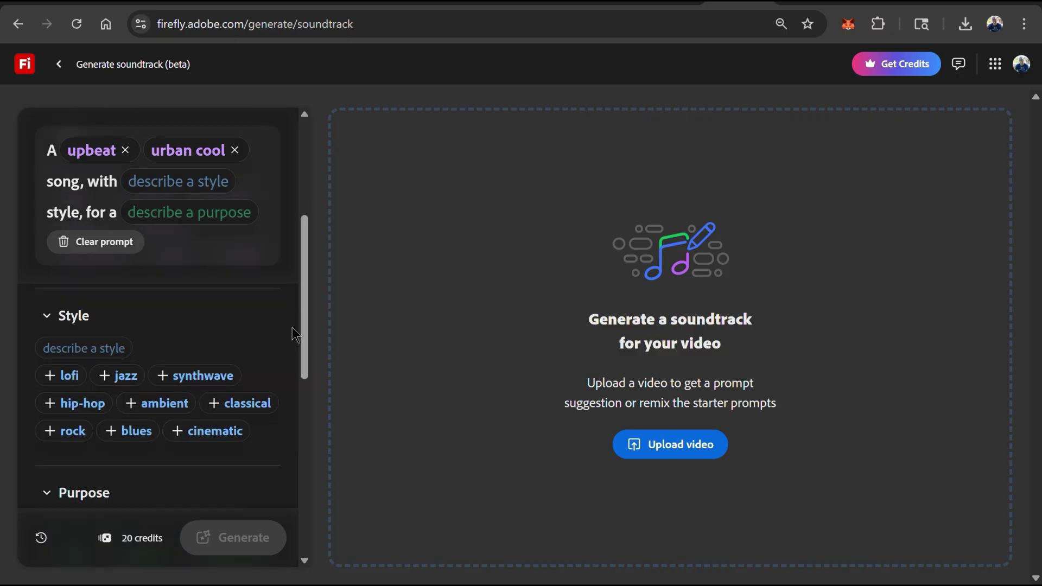
pyautogui.click(53, 401)
pyautogui.click(159, 376)
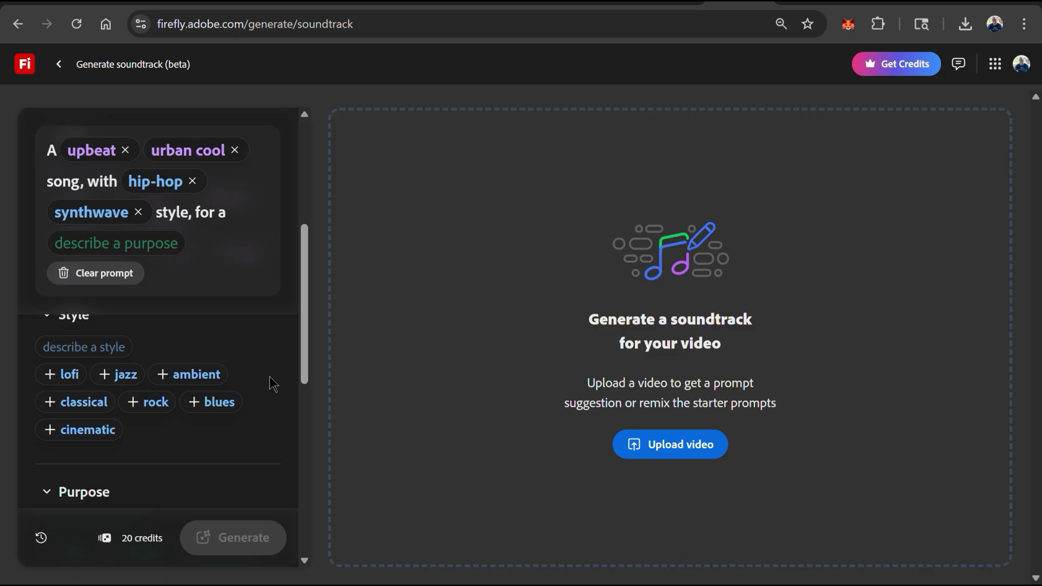
# Add the commercial purpose and a custom "online ad" purpose to the prompt.
pyautogui.scroll(-3, 271, 384)
pyautogui.click(93, 433)
pyautogui.click(118, 354)
pyautogui.write('online ad')
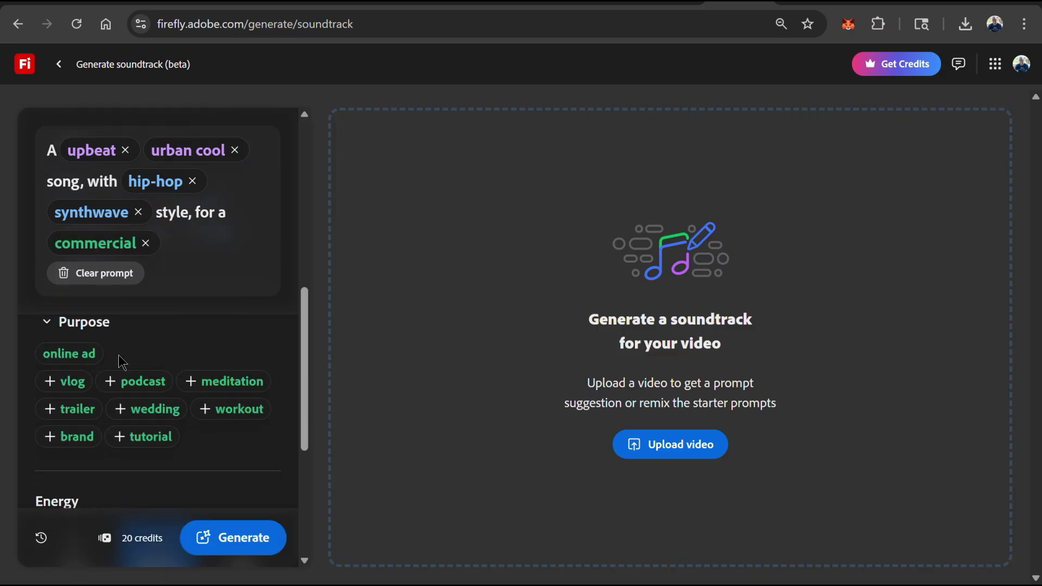
pyautogui.press('Return')
# Set the soundtrack's energy to High and its duration to 0:15.
pyautogui.scroll(-3, 272, 353)
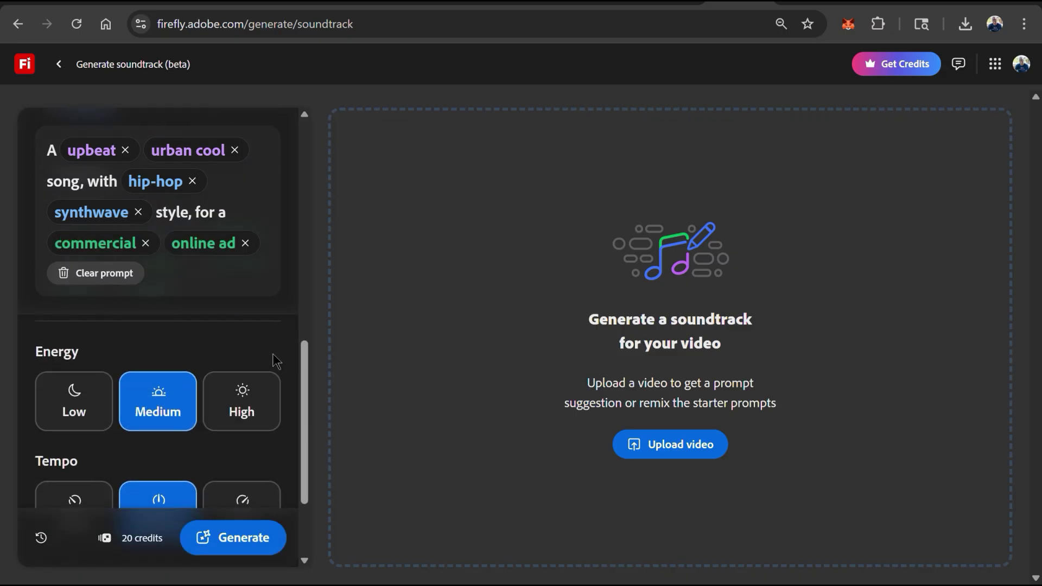
pyautogui.click(260, 392)
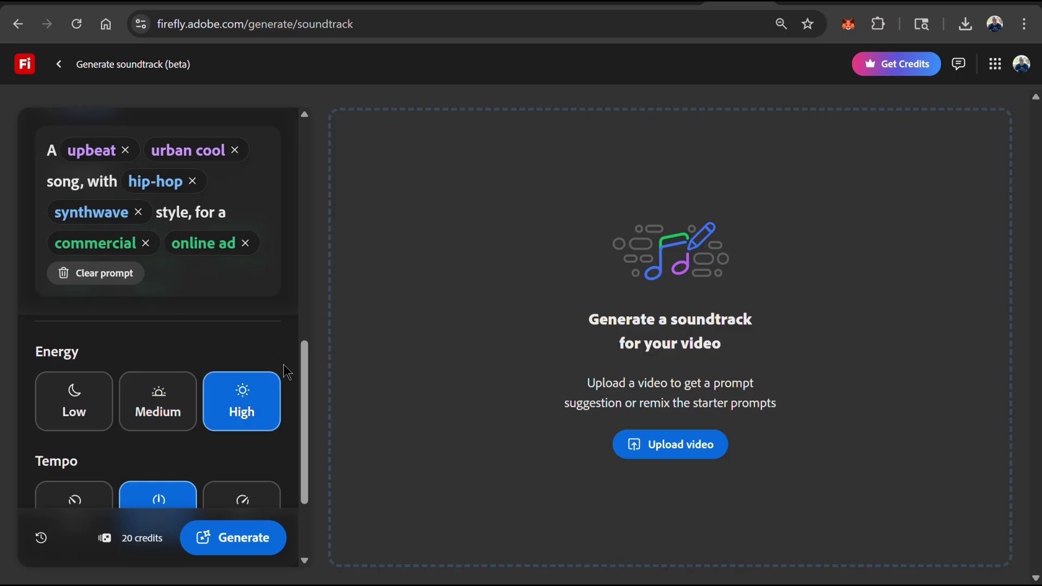
pyautogui.scroll(-1, 283, 363)
pyautogui.scroll(-1, 284, 365)
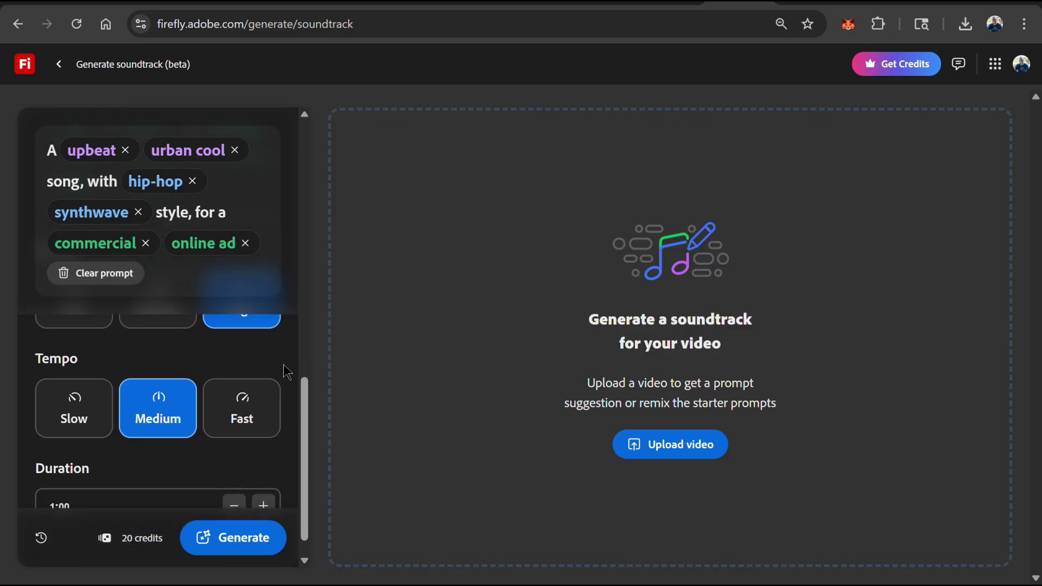
pyautogui.scroll(-1, 283, 364)
pyautogui.scroll(-1, 284, 365)
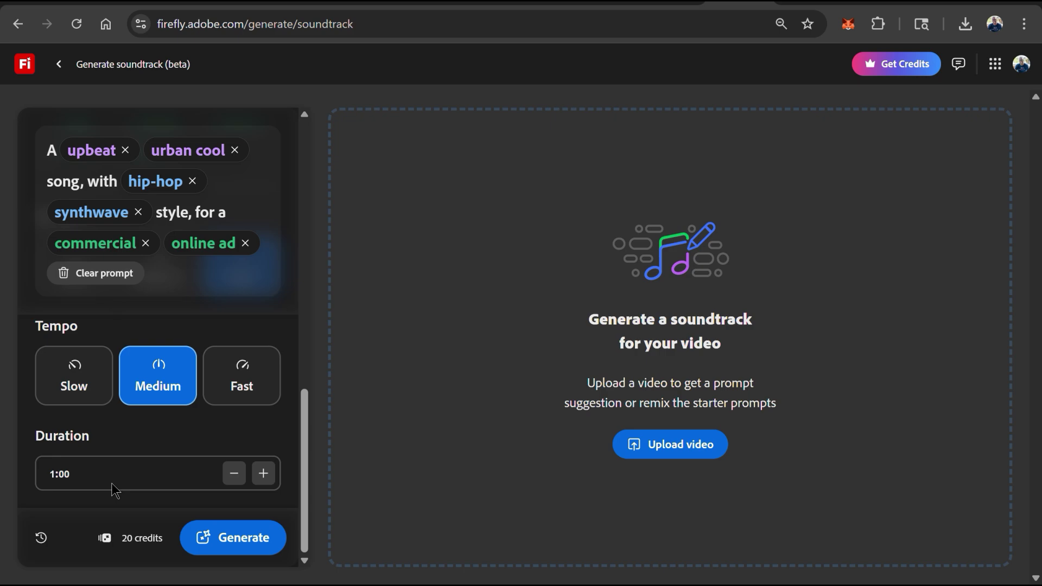
pyautogui.click(90, 481)
pyautogui.write('5')
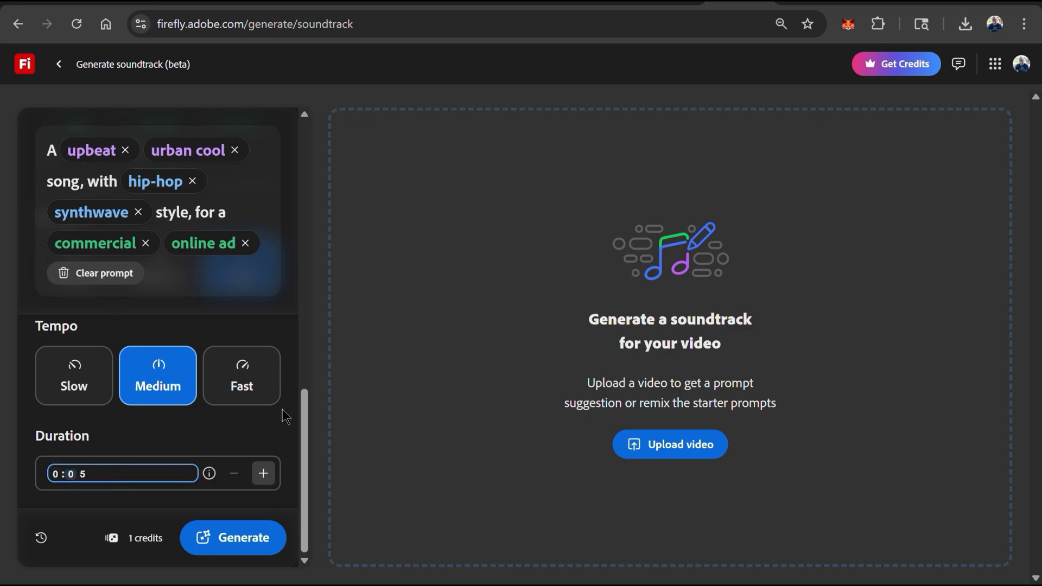
pyautogui.write('15')
pyautogui.click(280, 434)
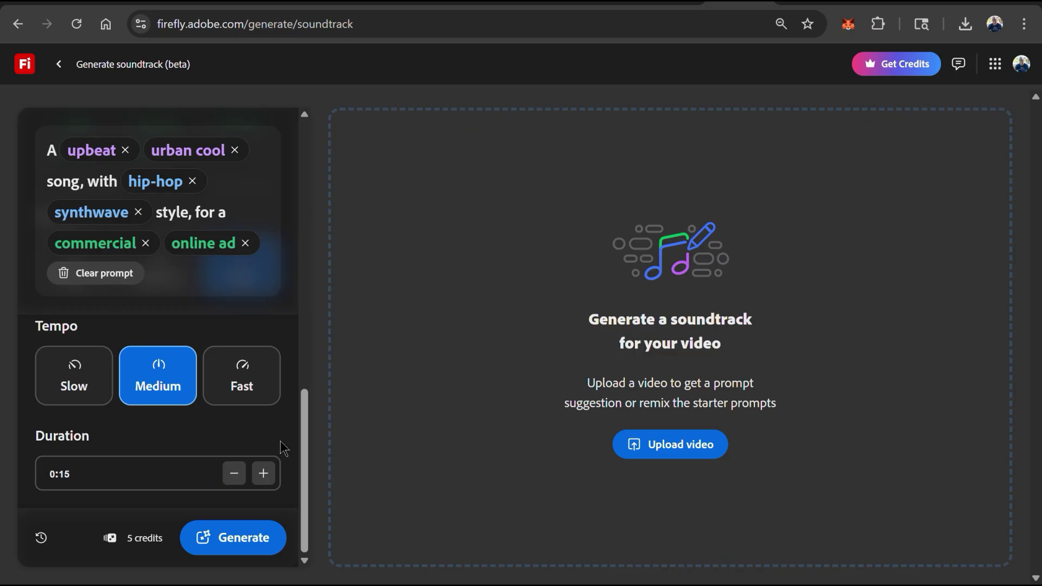
# Generate the soundtracks from the text prompt without a video, and preview Track 1.
pyautogui.click(243, 549)
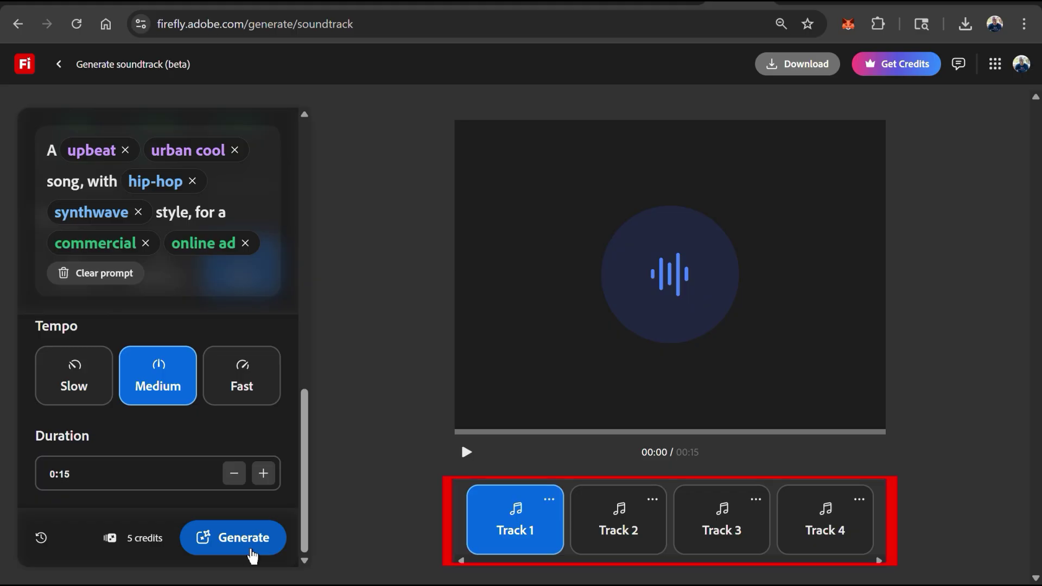
pyautogui.click(466, 452)
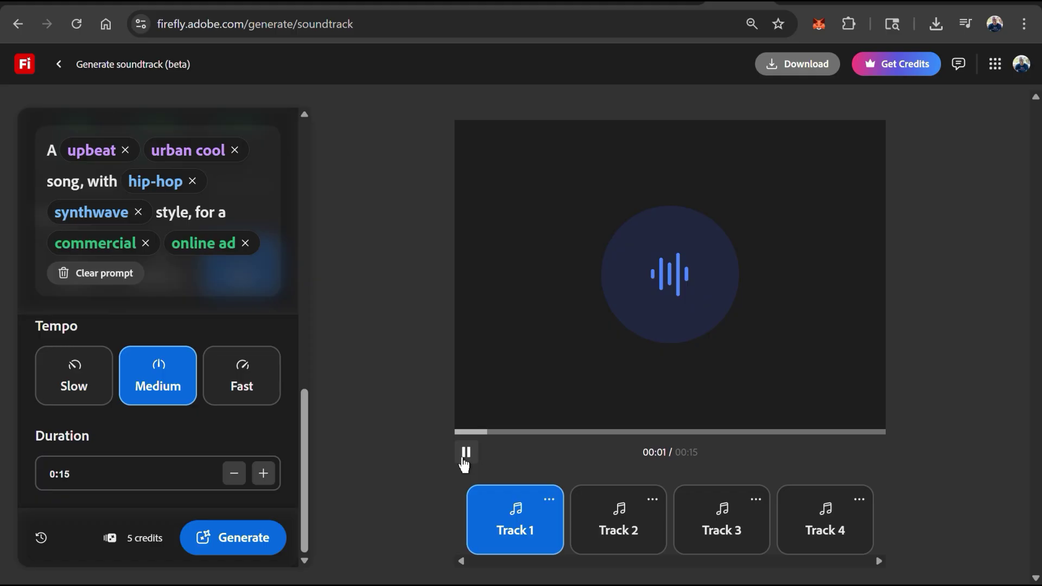
pyautogui.click(467, 453)
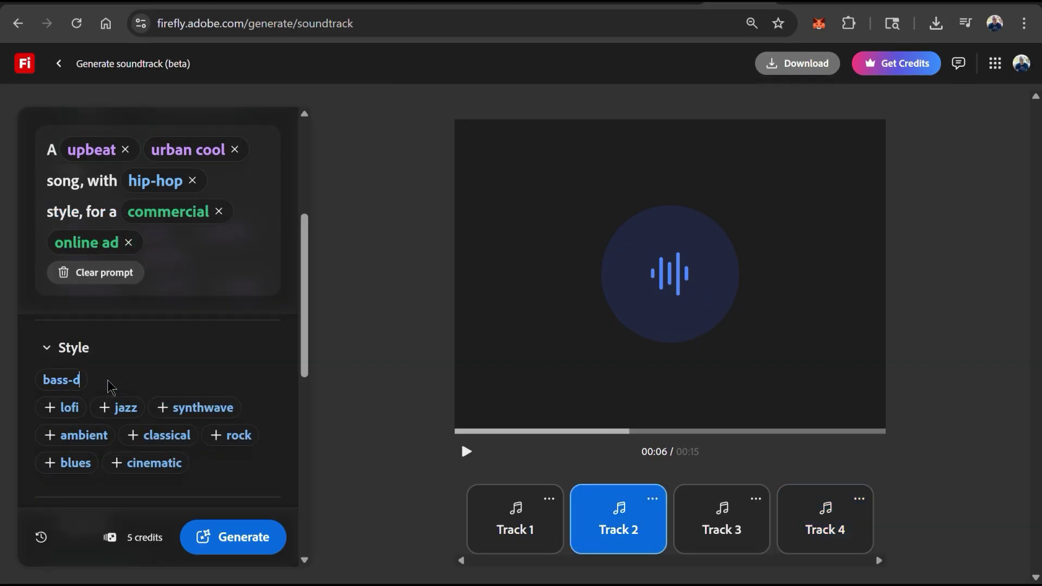
# Add "bass-driven" as a custom style and generate the soundtracks again.
pyautogui.write('riven')
pyautogui.press('Return')
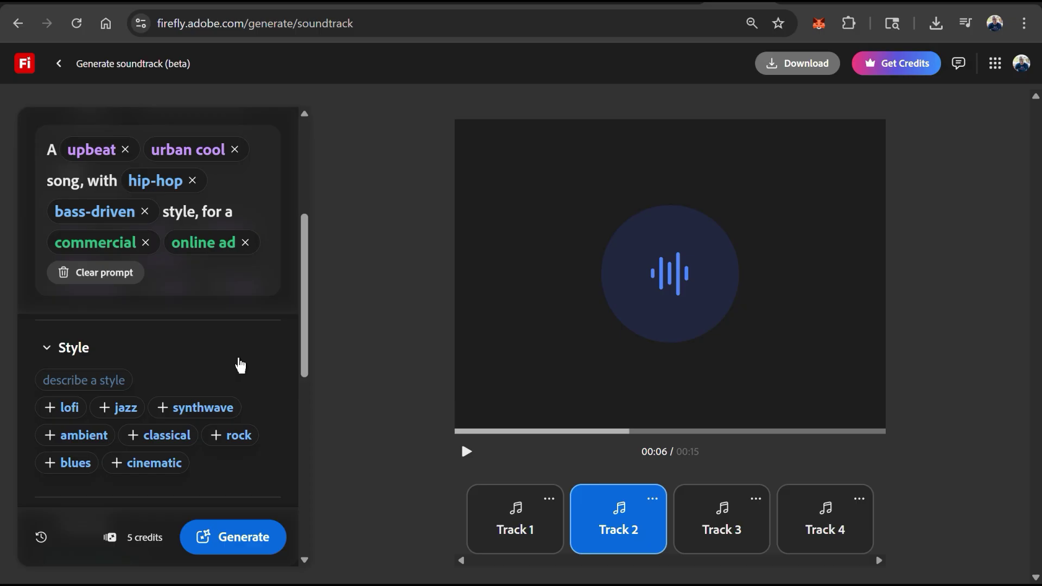
pyautogui.click(250, 542)
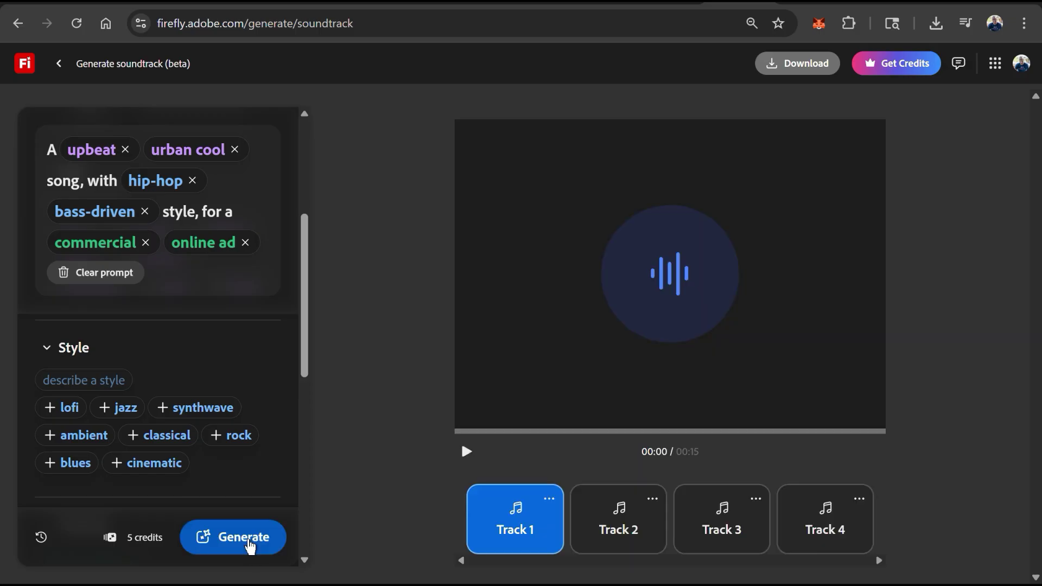
# Preview the regenerated bass-driven soundtracks, going through Track 1 to Track 4 and stopping playback on Track 4.
pyautogui.click(467, 453)
pyautogui.click(588, 512)
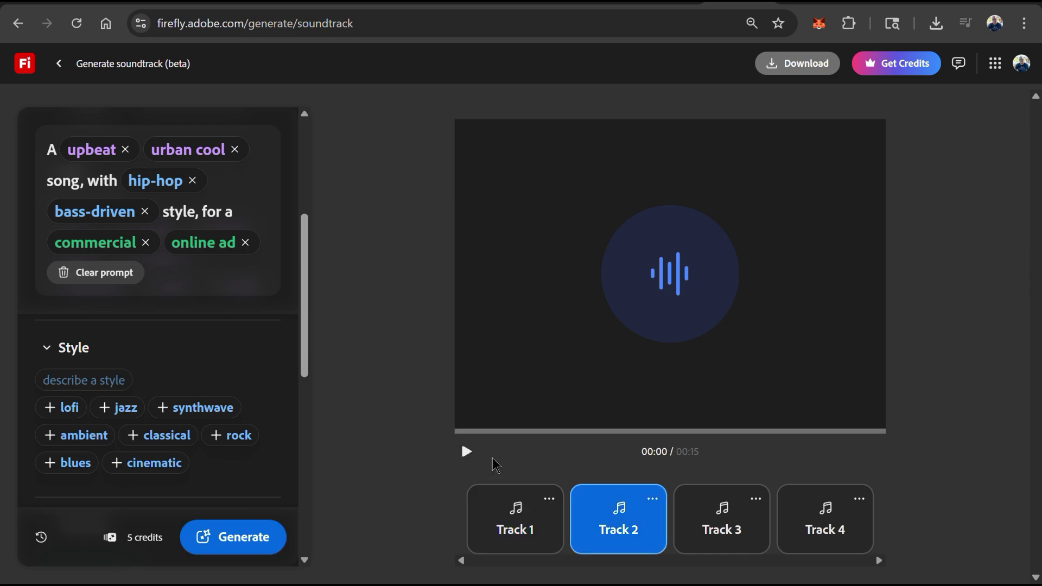
pyautogui.click(711, 513)
pyautogui.click(792, 505)
pyautogui.click(467, 452)
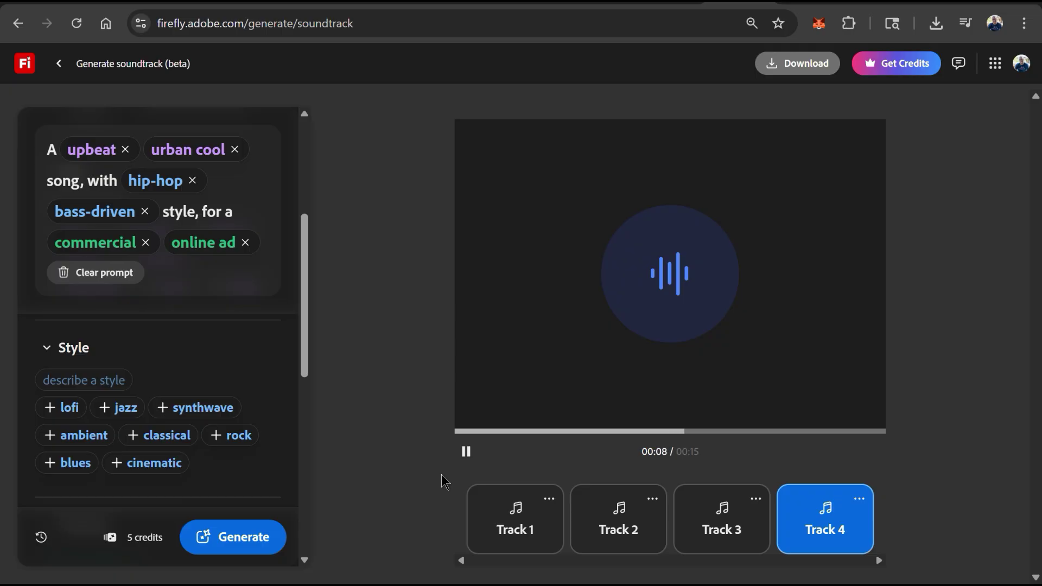
pyautogui.click(466, 461)
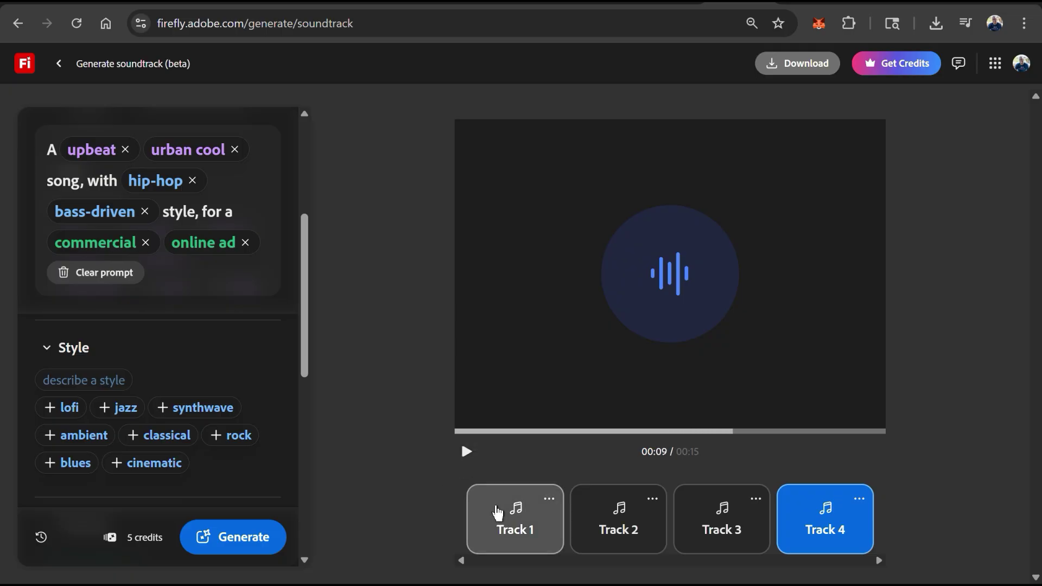
# Play Track 1 of the regenerated soundtracks again and download it as an audio-only soundtrack.
pyautogui.click(497, 512)
pyautogui.click(465, 453)
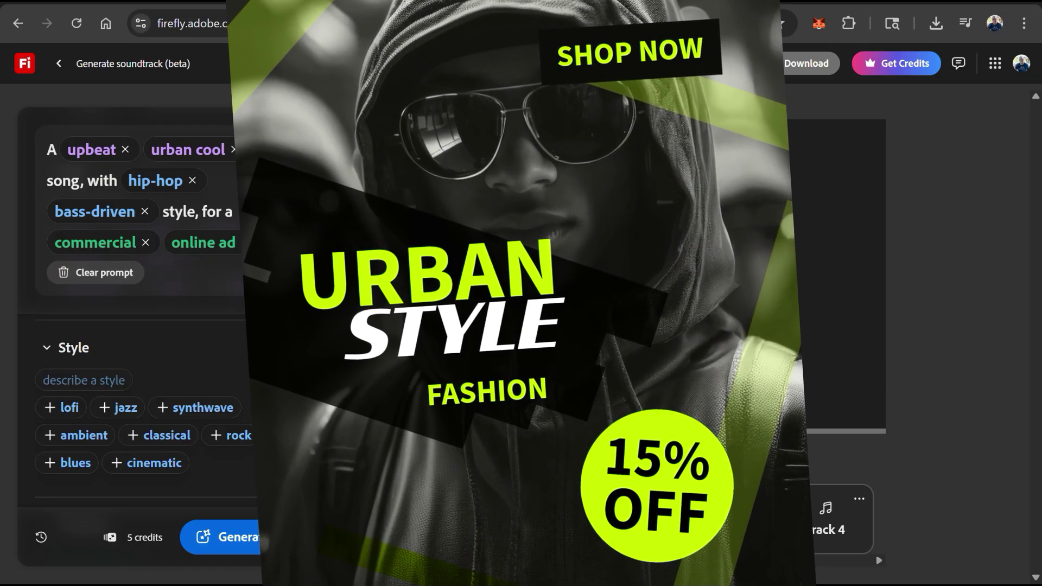
pyautogui.click(465, 454)
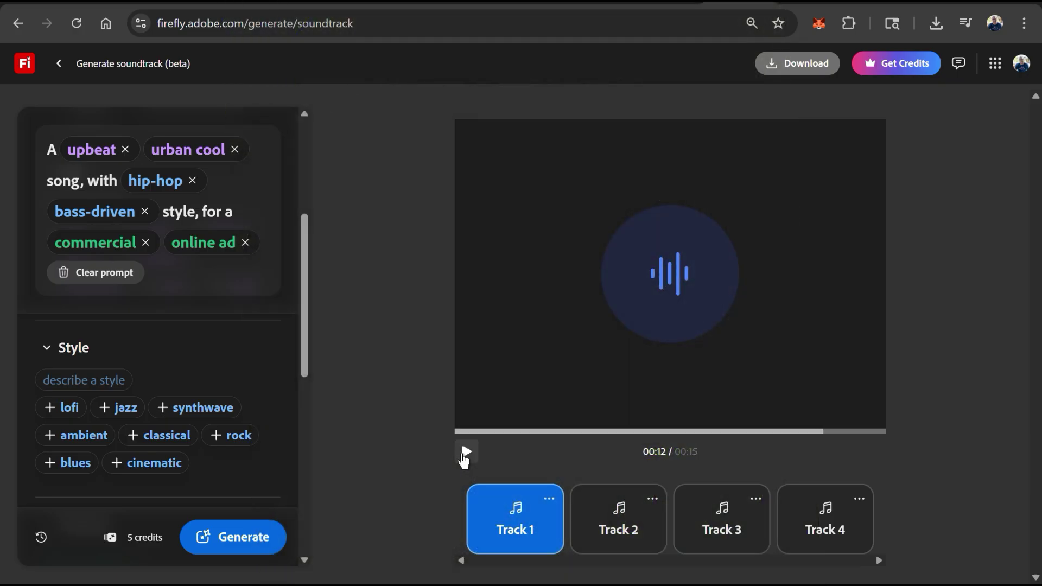
pyautogui.click(464, 453)
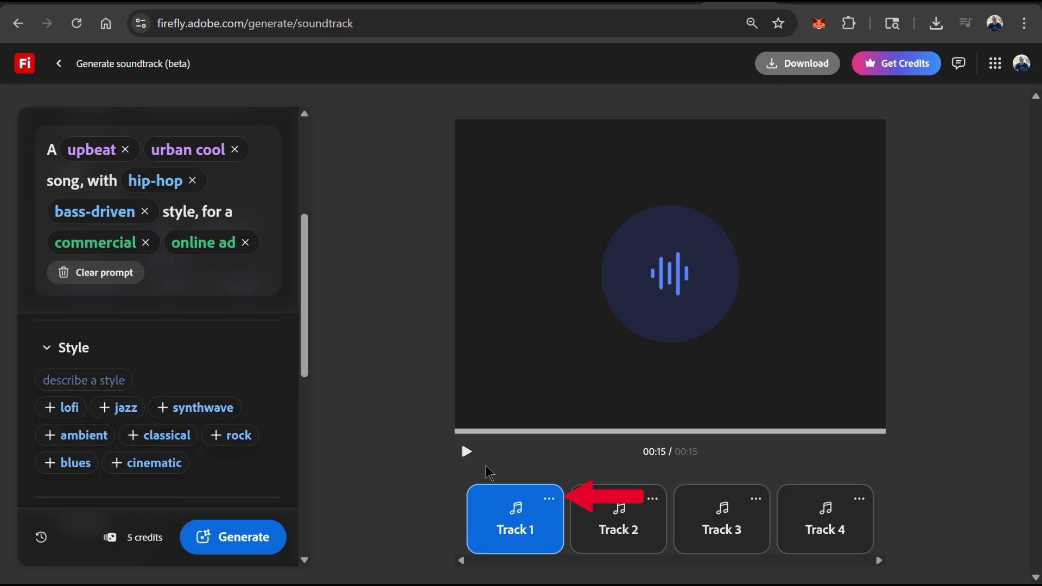
pyautogui.click(548, 499)
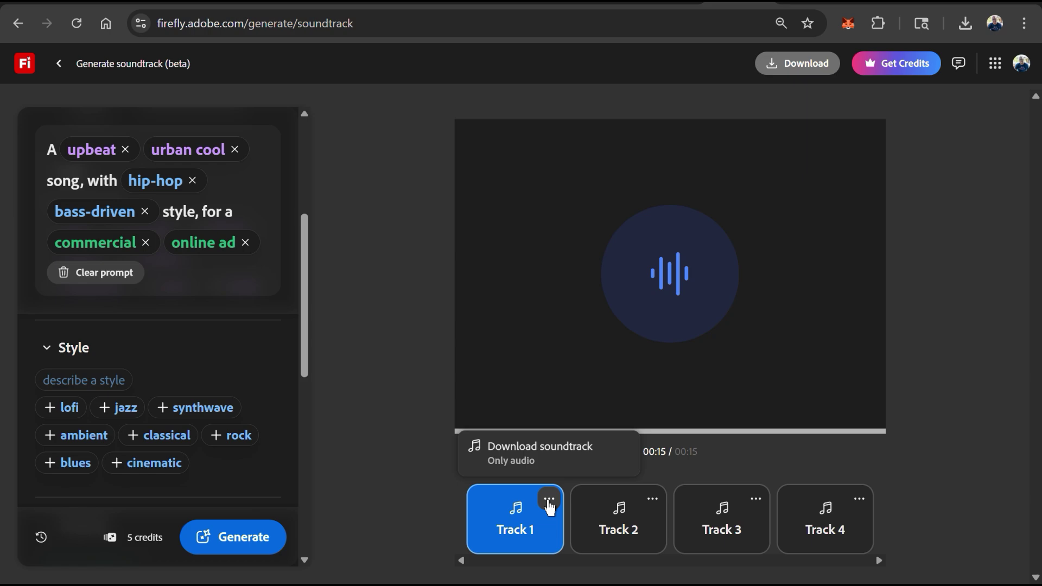
pyautogui.click(553, 448)
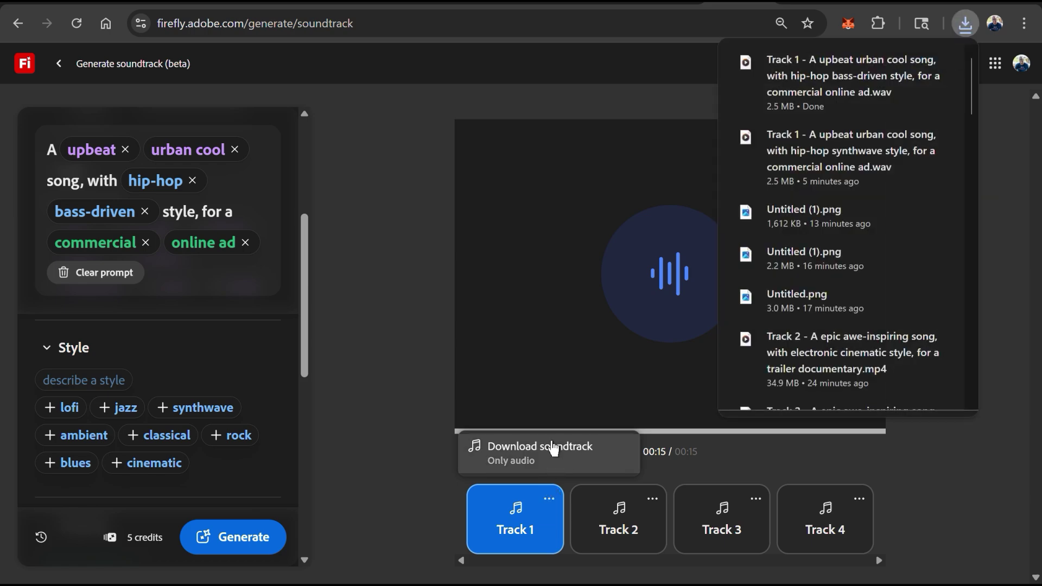